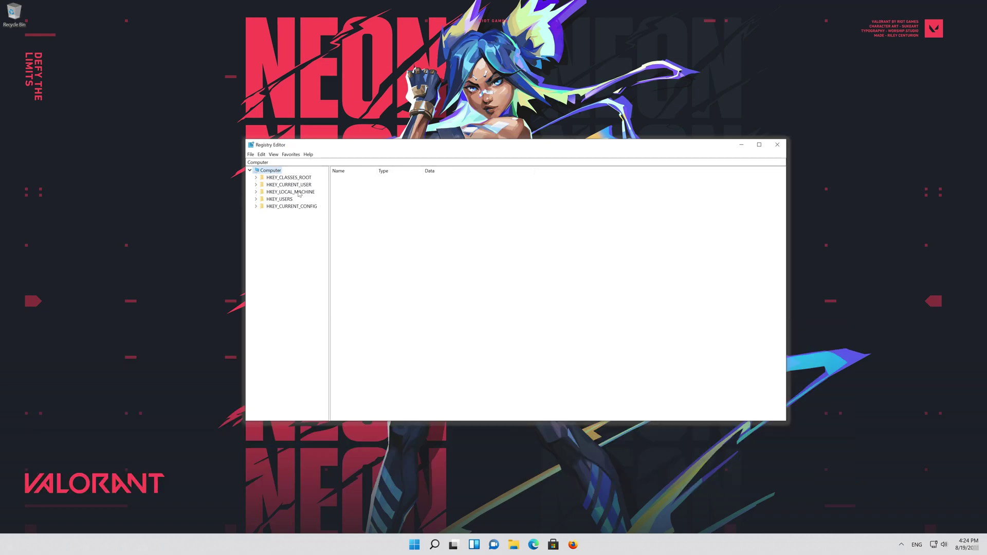
- Bring up the HKEY_LOCAL_MACHINE context menu to back it up
{"action": "right_click", "coordinate": [298, 194]}
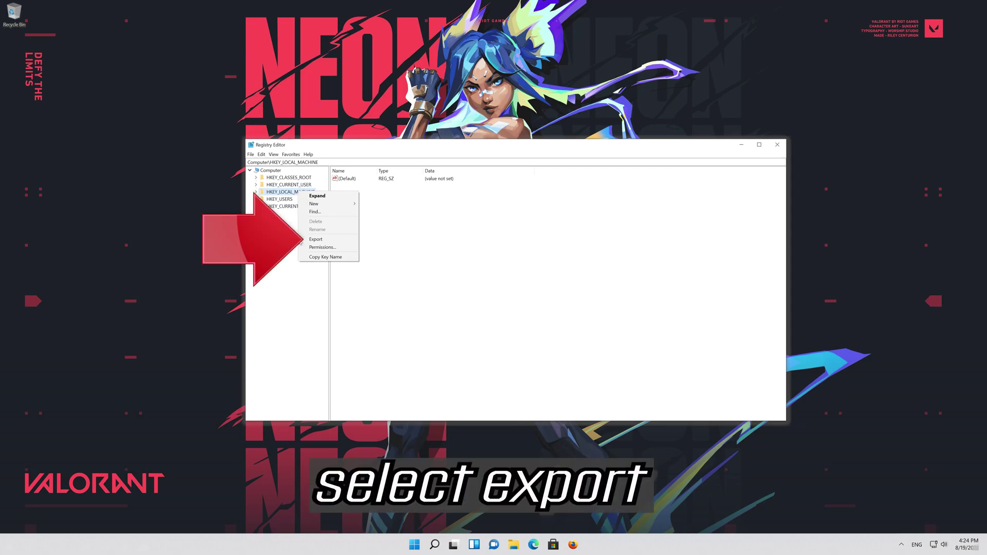
- Export HKEY_LOCAL_MACHINE to the Desktop as a registry file named 'backup'
{"action": "left_click", "coordinate": [336, 240]}
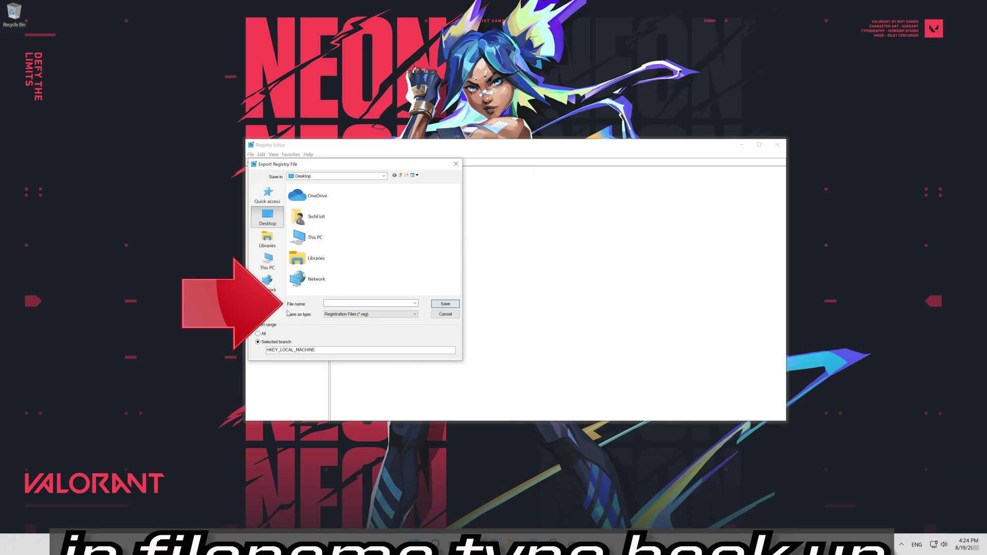
{"action": "type", "text": "backup"}
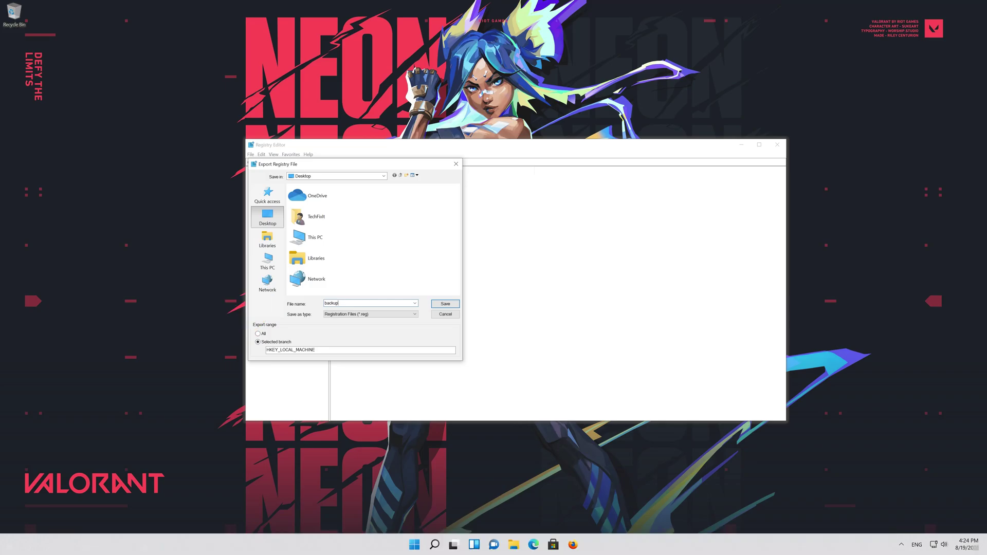
{"action": "left_click", "coordinate": [446, 304]}
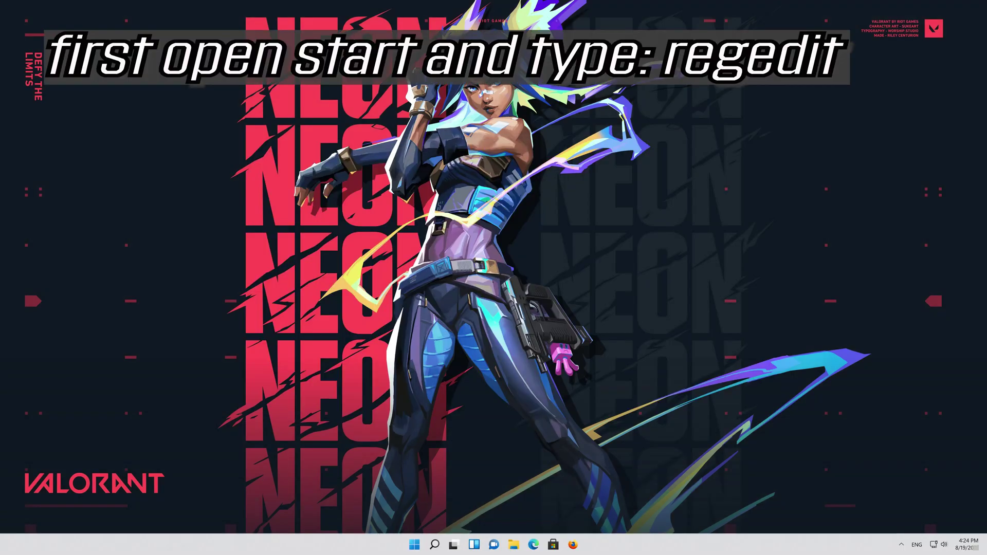
- Launch regedit from Windows Search and approve the User Account Control prompt
{"action": "key", "text": "super"}
{"action": "type", "text": "r"}
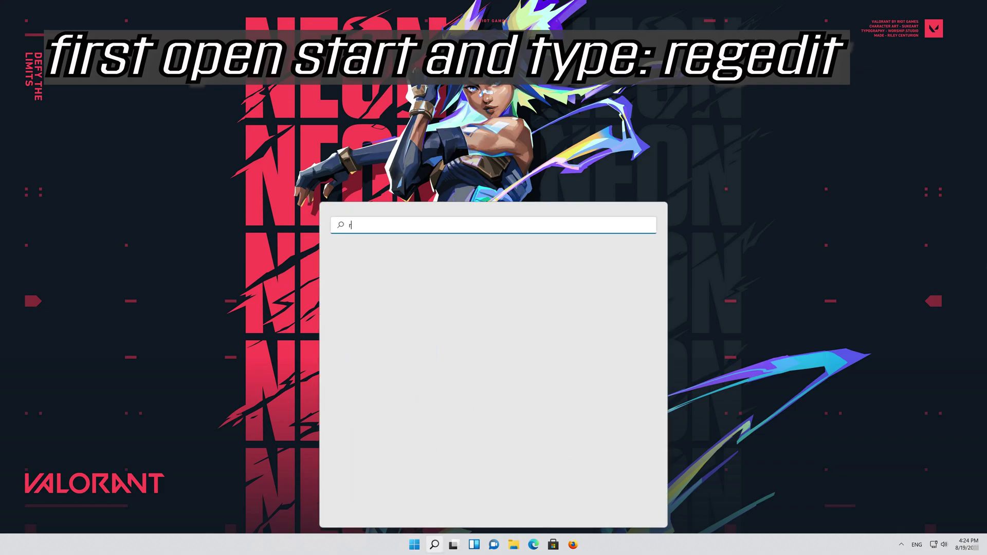
{"action": "type", "text": "egedit"}
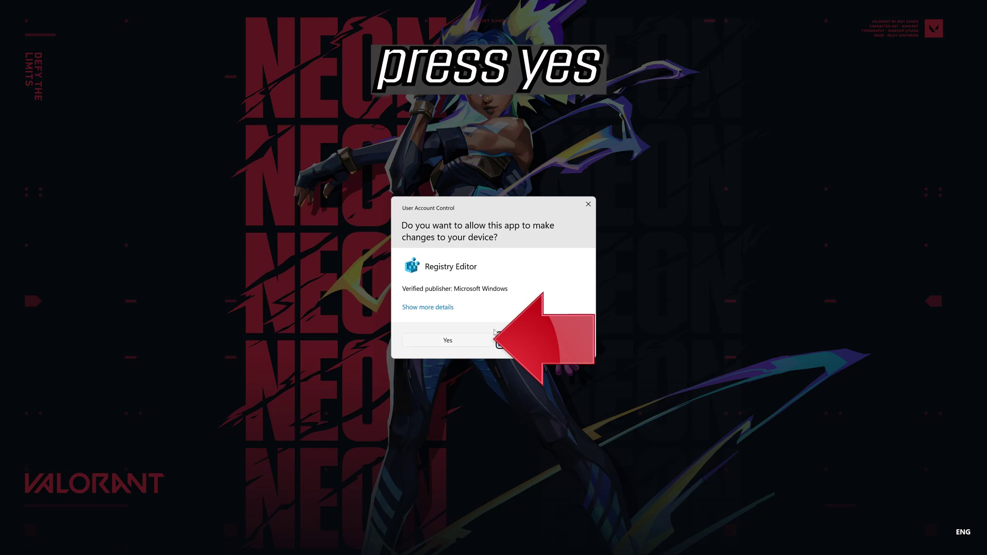
{"action": "left_click", "coordinate": [448, 341]}
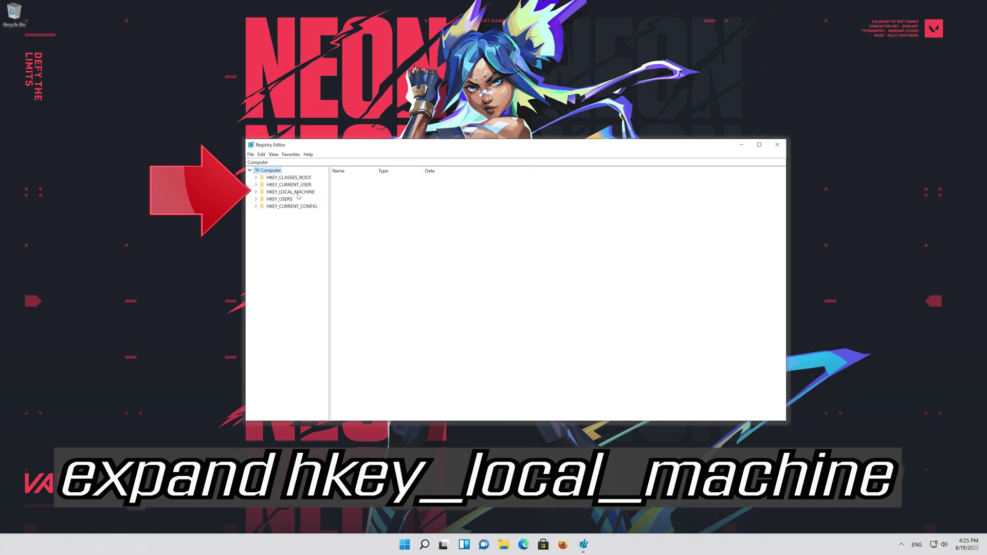
- Expand HKEY_LOCAL_MACHINE\SOFTWARE\Microsoft down to the Windows NT key
{"action": "left_click", "coordinate": [255, 192]}
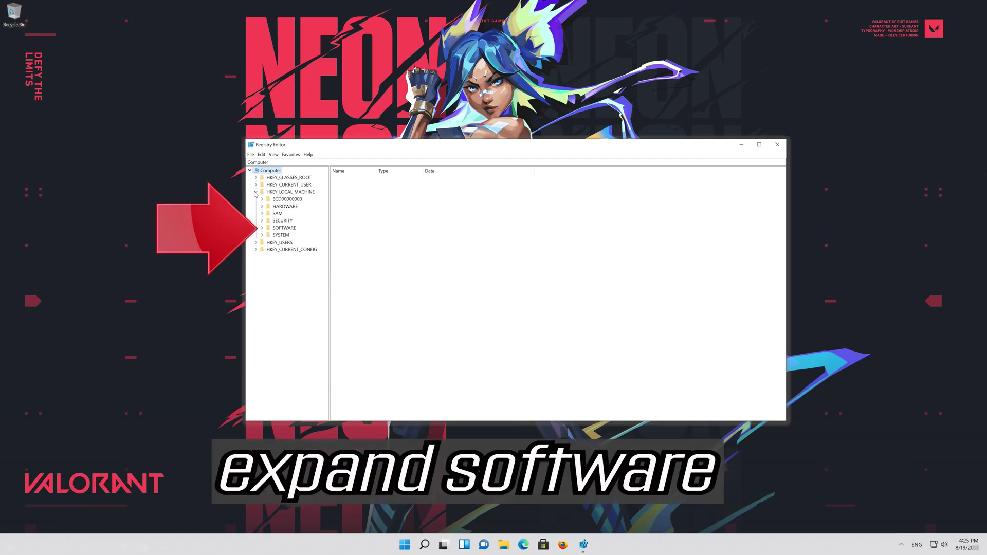
{"action": "left_click", "coordinate": [274, 228]}
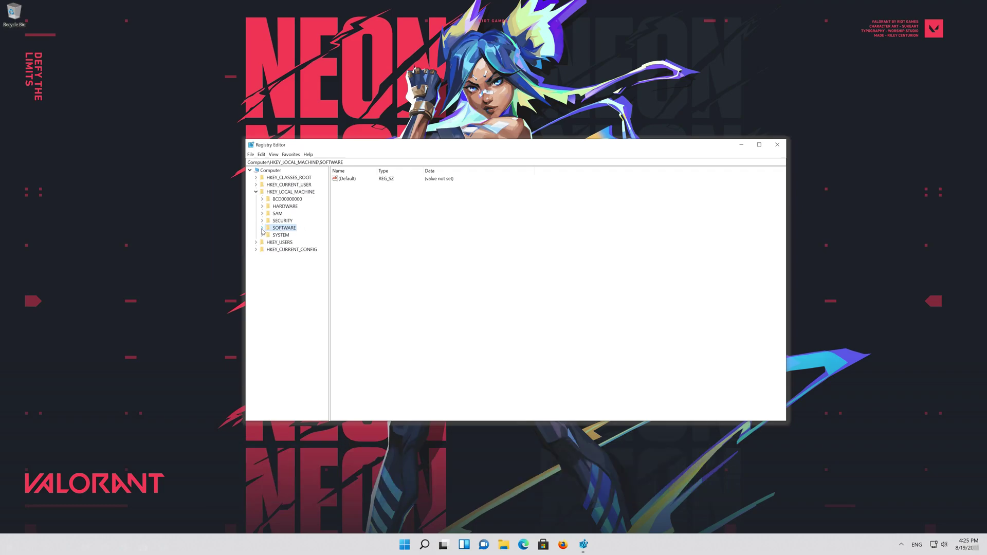
{"action": "left_click", "coordinate": [262, 228]}
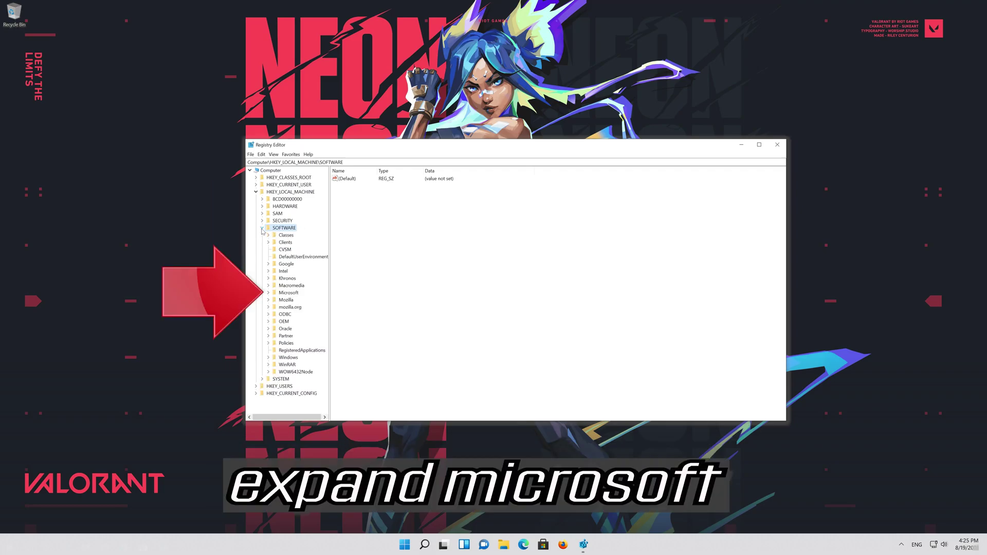
{"action": "left_click", "coordinate": [275, 293]}
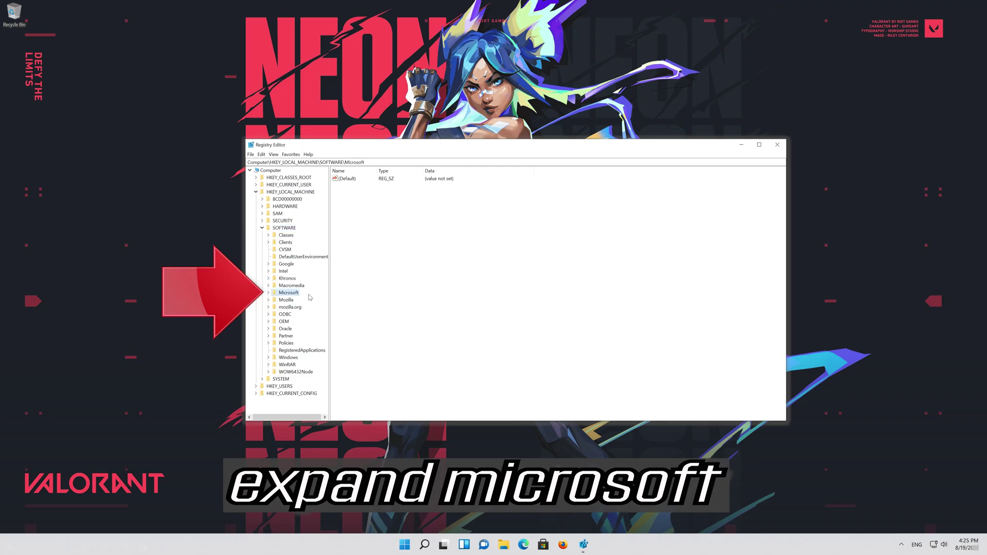
{"action": "left_click", "coordinate": [268, 295]}
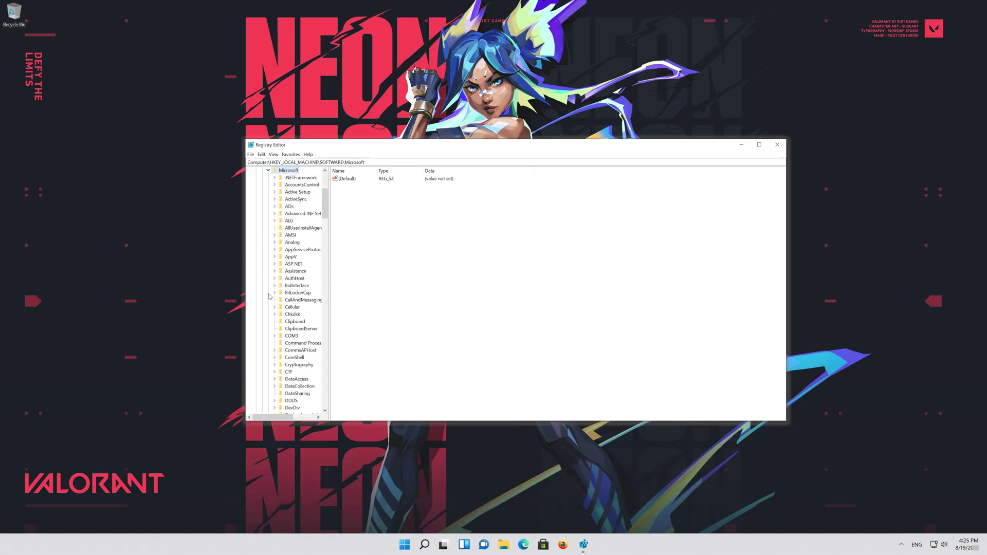
{"action": "scroll", "coordinate": [302, 306], "scroll_direction": "down", "scroll_amount": 20}
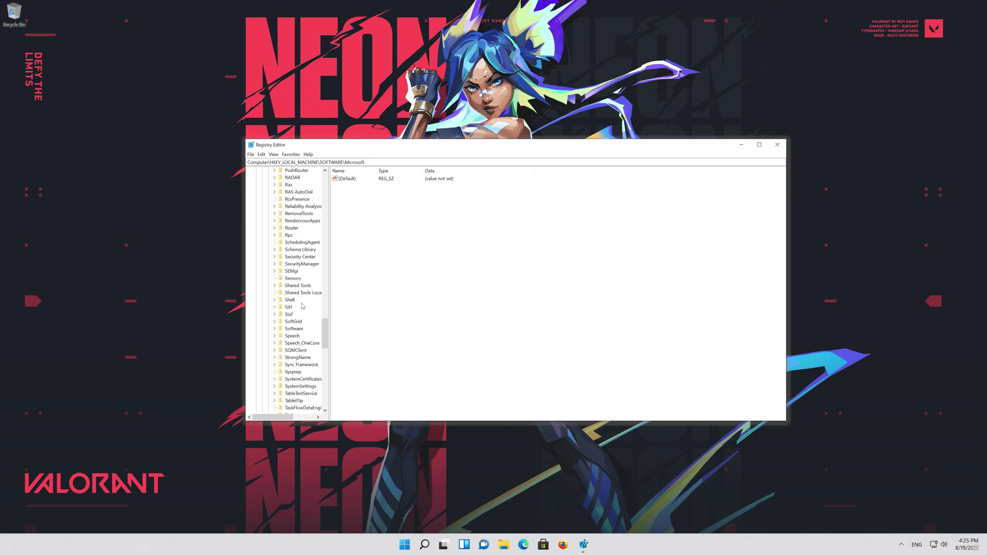
{"action": "scroll", "coordinate": [302, 306], "scroll_direction": "down", "scroll_amount": 13}
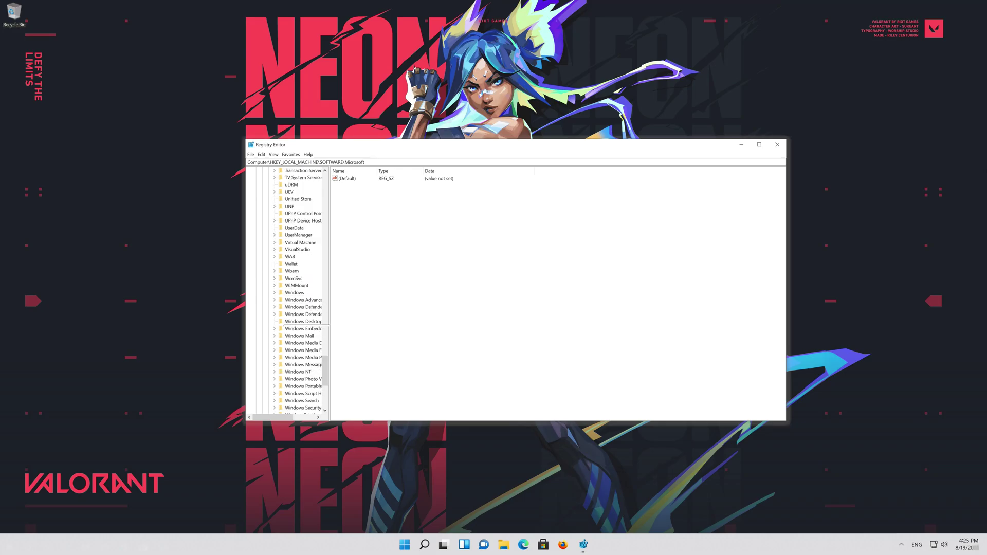
{"action": "left_click", "coordinate": [294, 373]}
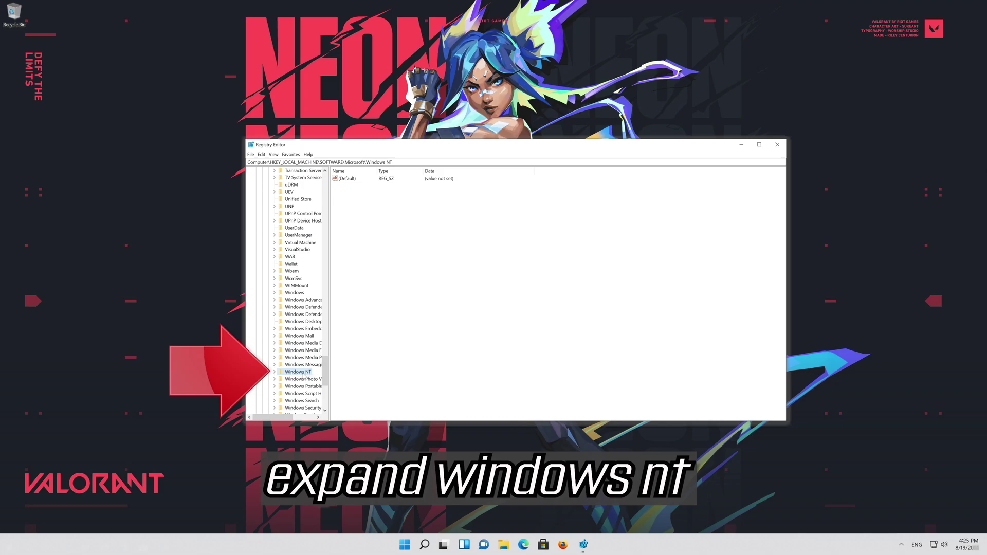
{"action": "left_click", "coordinate": [275, 372]}
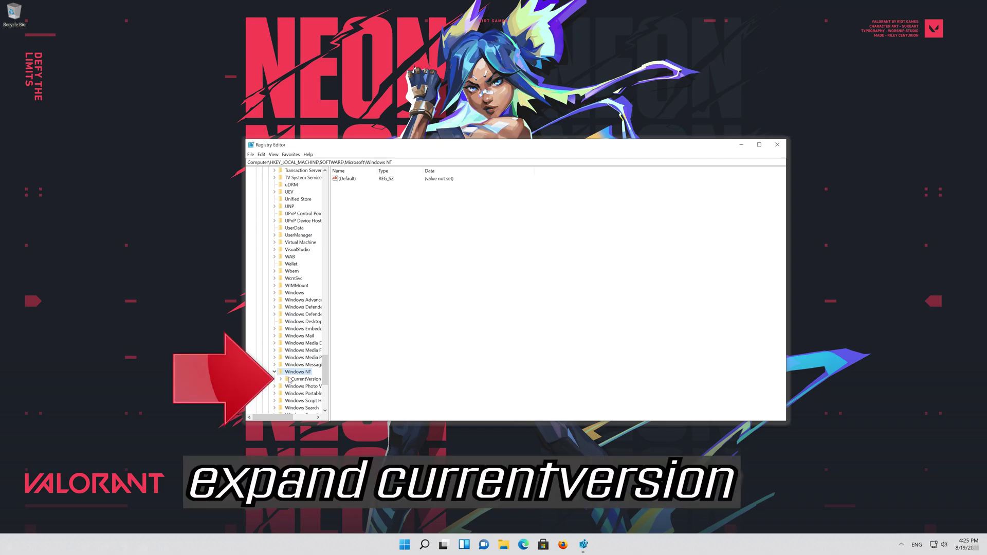
- Go through CurrentVersion\Multimedia and select the SystemProfile key
{"action": "left_click", "coordinate": [291, 381]}
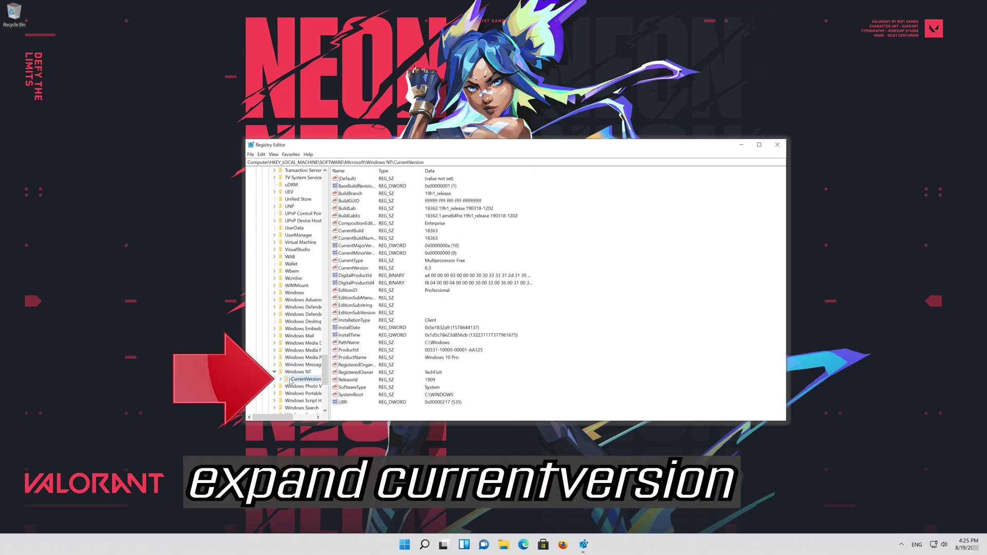
{"action": "left_click", "coordinate": [279, 379]}
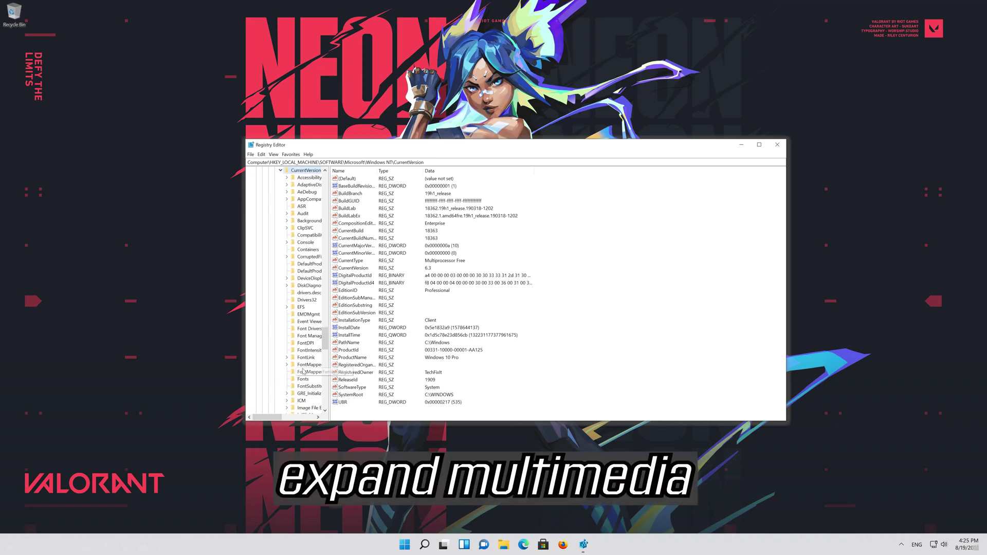
{"action": "scroll", "coordinate": [302, 371], "scroll_direction": "down", "scroll_amount": 7}
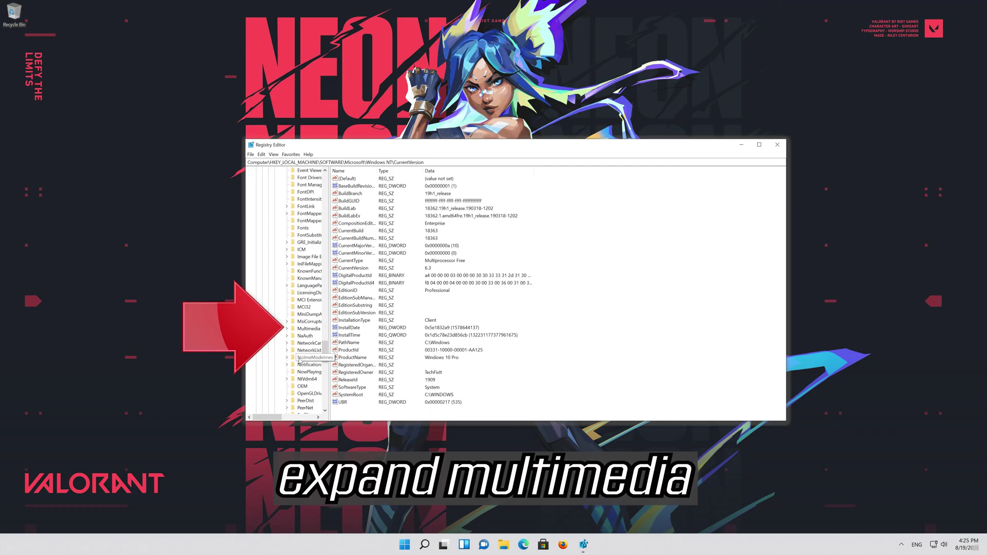
{"action": "left_click", "coordinate": [307, 329]}
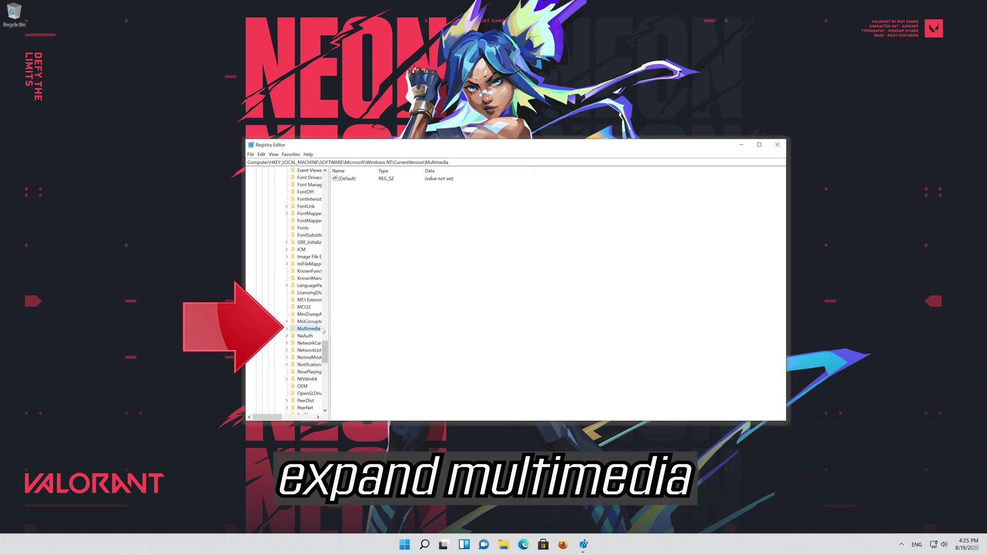
{"action": "left_click", "coordinate": [287, 329]}
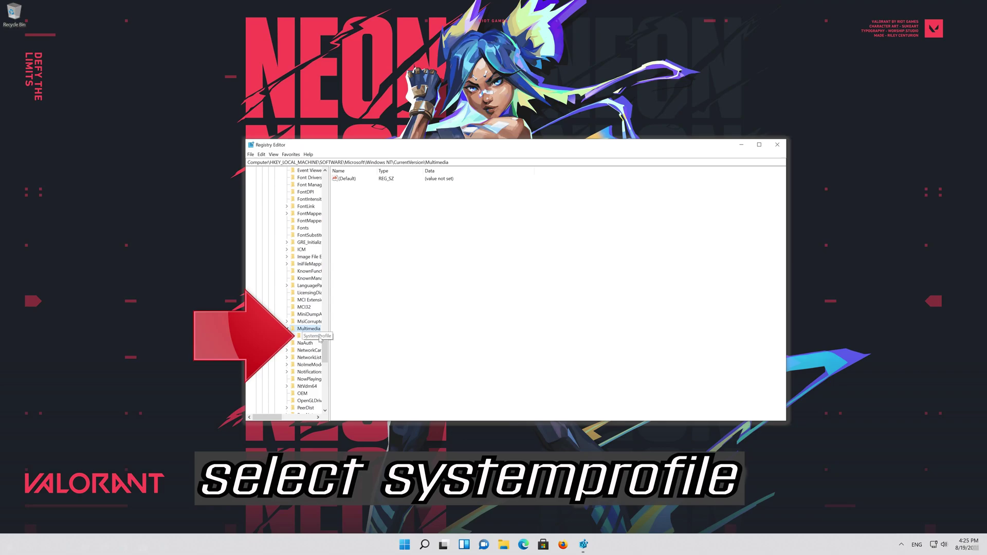
{"action": "left_click", "coordinate": [306, 337]}
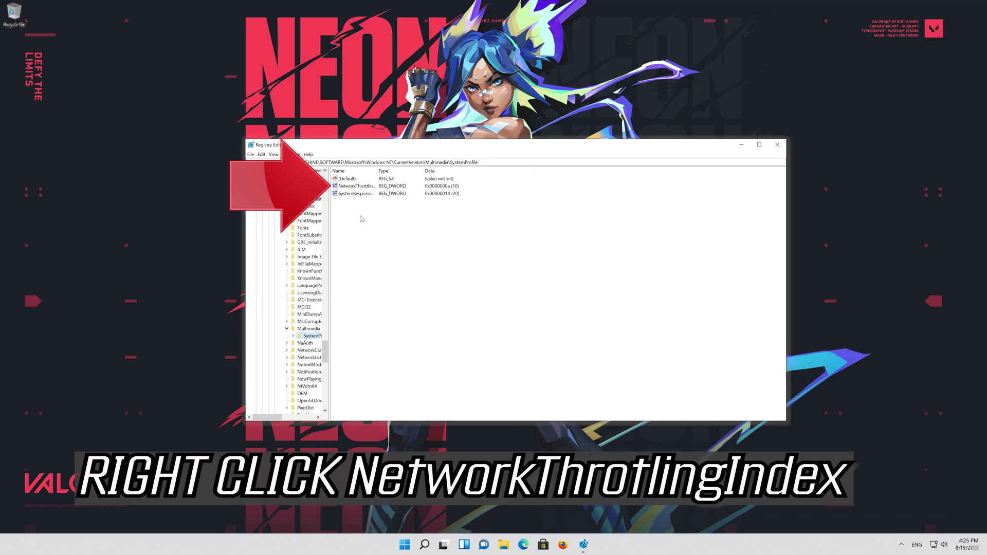
{"action": "left_click", "coordinate": [362, 187]}
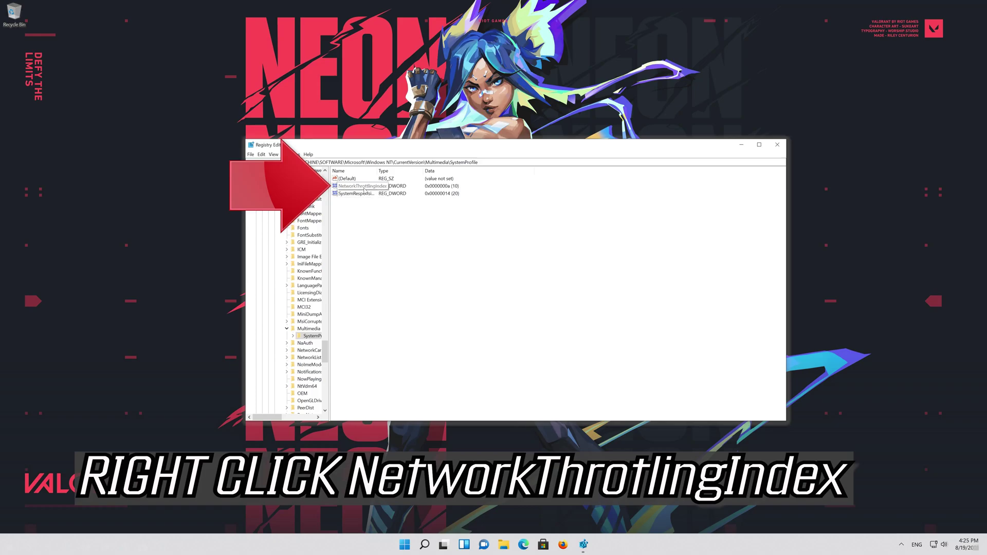
{"action": "right_click", "coordinate": [365, 190]}
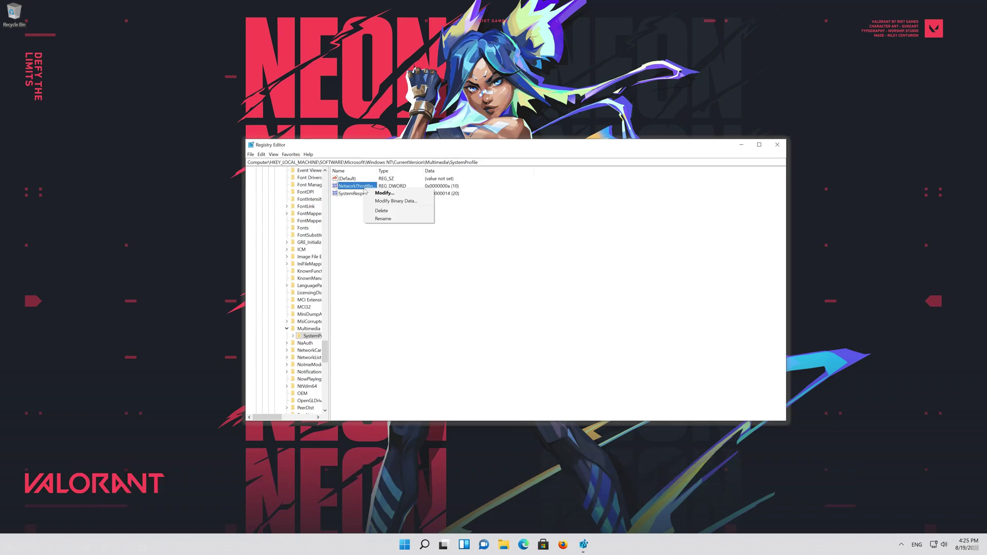
{"action": "left_click", "coordinate": [410, 196]}
{"action": "type", "text": "FFFFFFFF"}
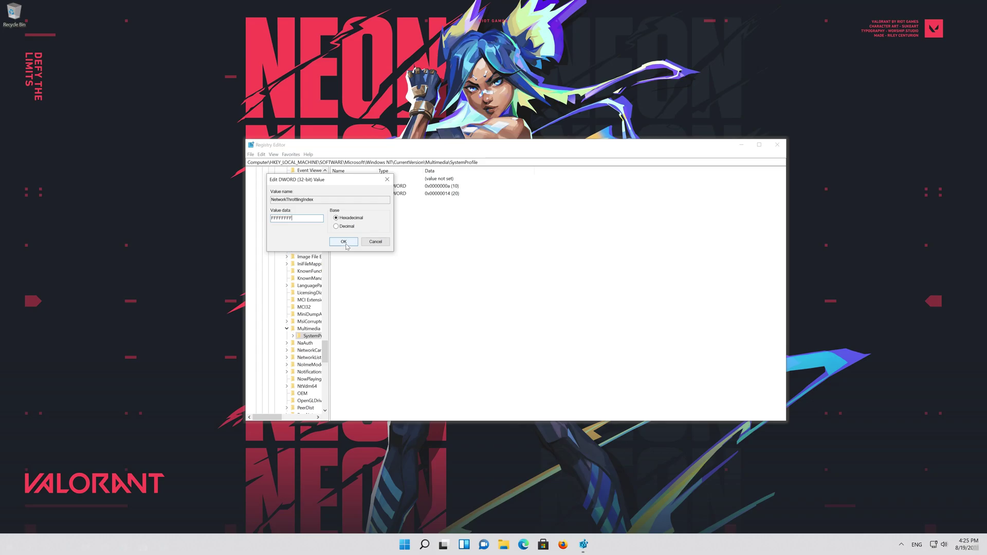
{"action": "left_click", "coordinate": [343, 241]}
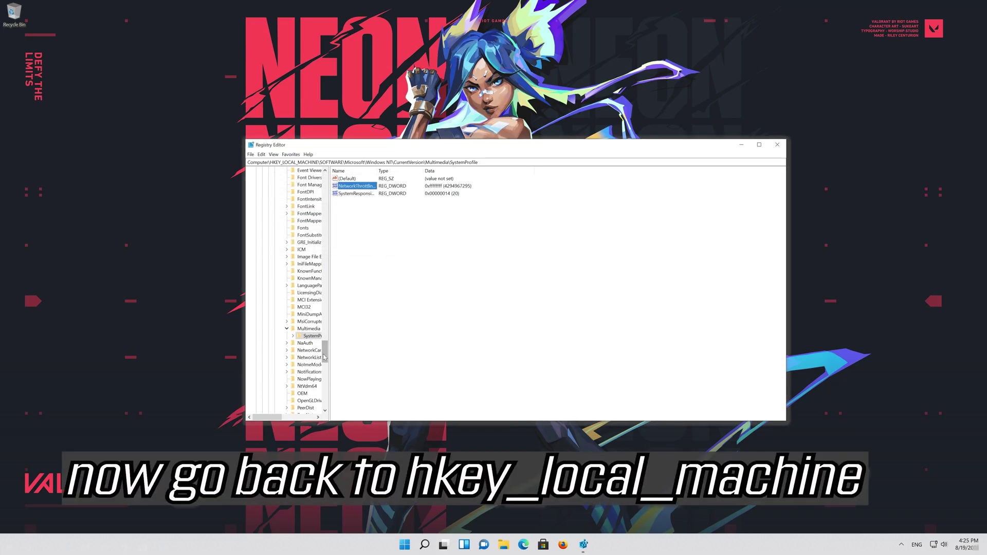
- Collapse and re-expand HKEY_LOCAL_MACHINE, then expand SYSTEM\CurrentControlSet
{"action": "left_click_drag", "start_coordinate": [324, 356], "coordinate": [324, 189]}
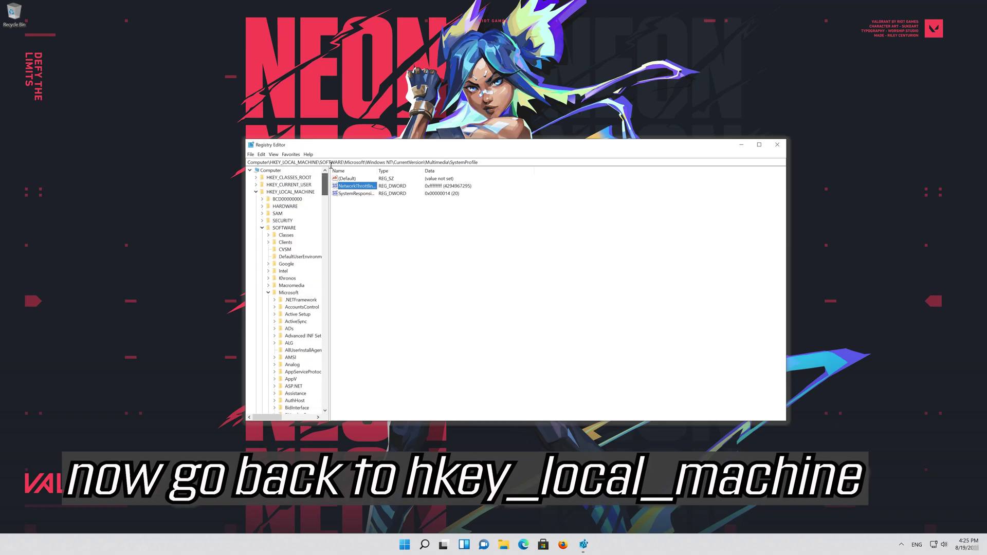
{"action": "left_click", "coordinate": [257, 192]}
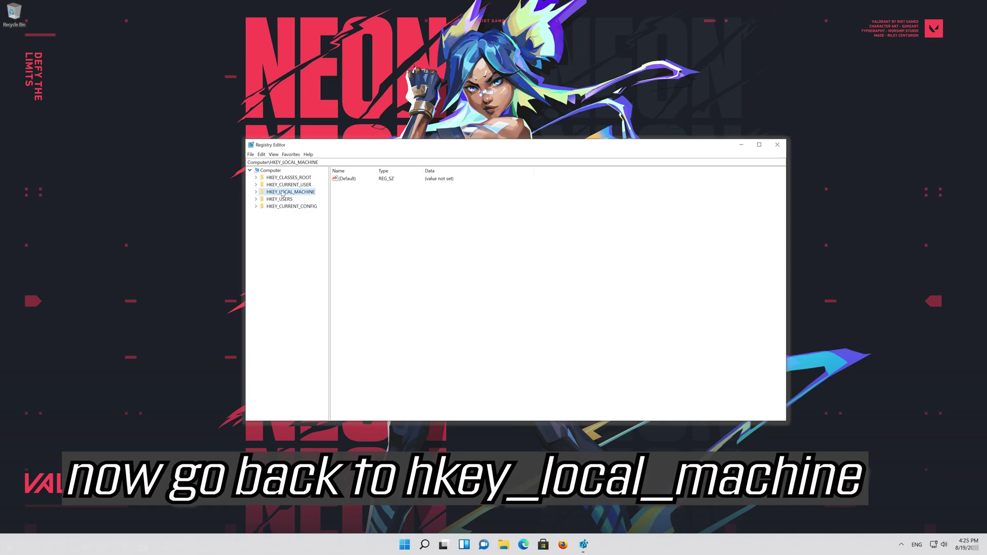
{"action": "left_click", "coordinate": [256, 192]}
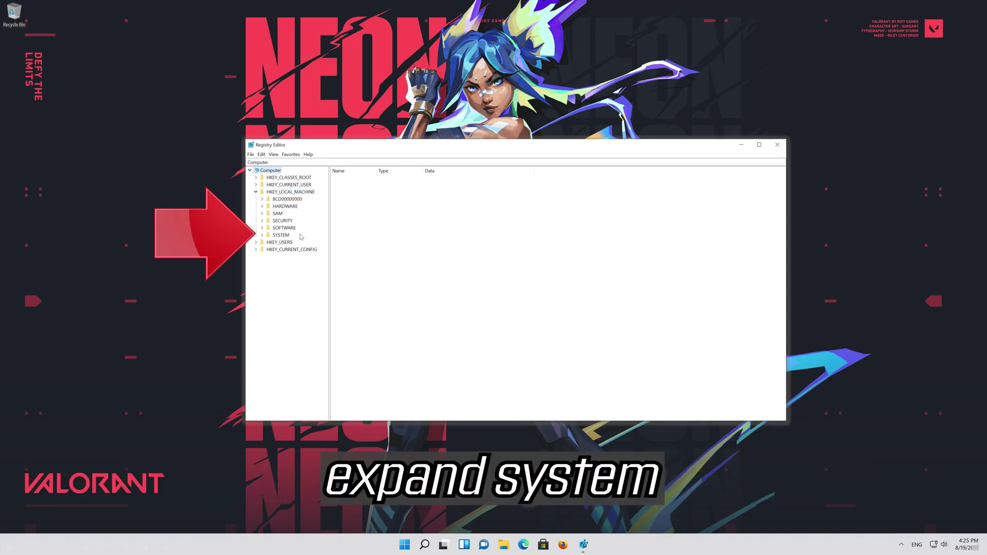
{"action": "left_click", "coordinate": [262, 234]}
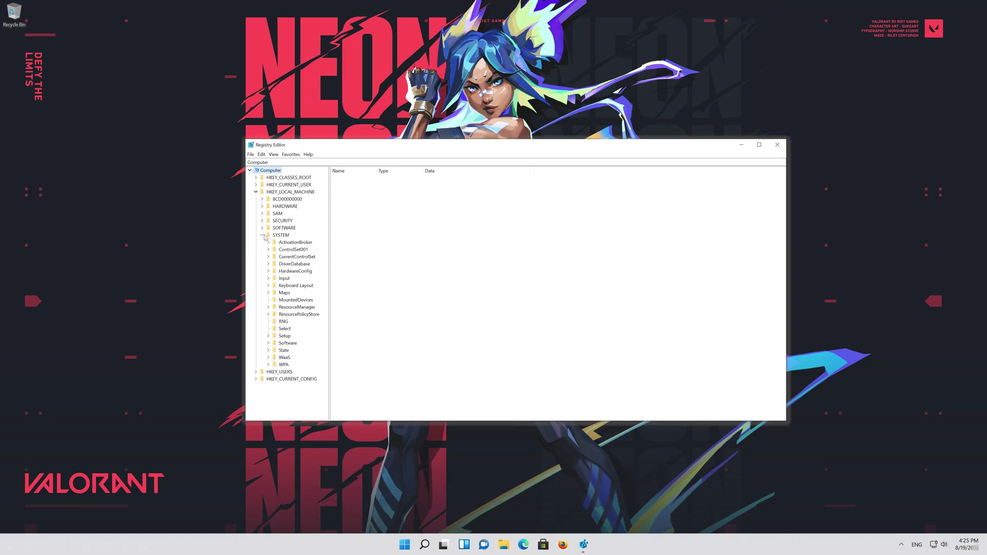
{"action": "left_click", "coordinate": [283, 257]}
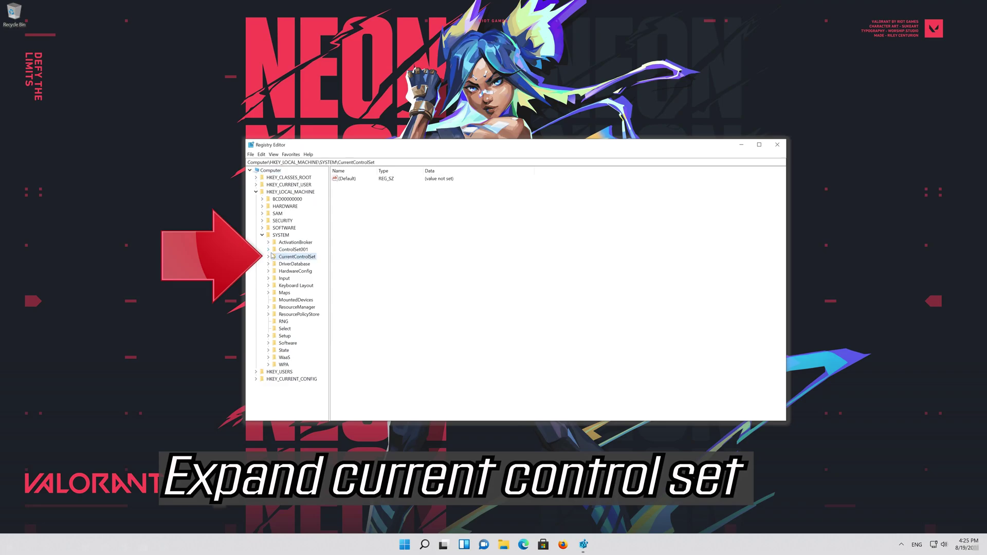
{"action": "left_click", "coordinate": [268, 257]}
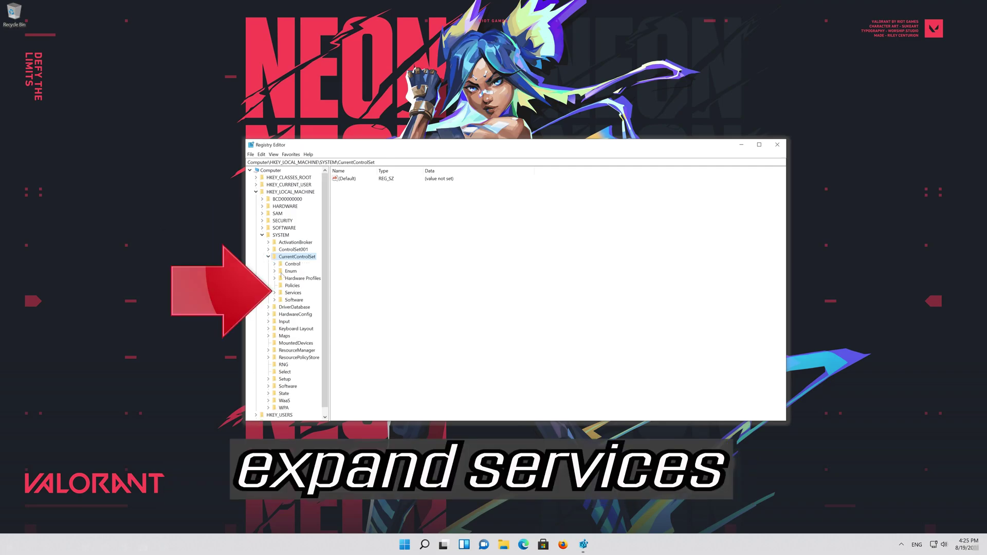
- Open and expand Services, scrolling its subkeys down to Tcpip
{"action": "left_click", "coordinate": [292, 293]}
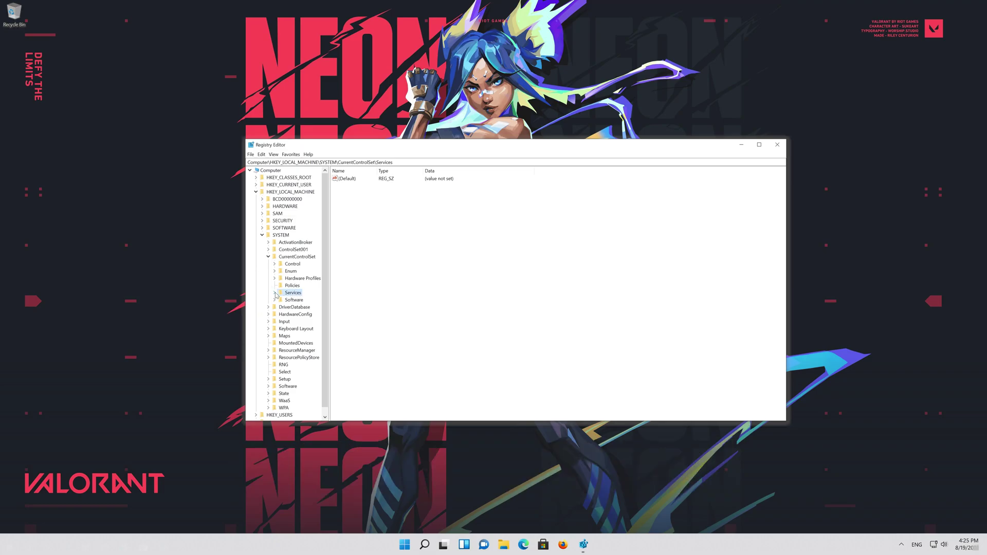
{"action": "left_click", "coordinate": [275, 293]}
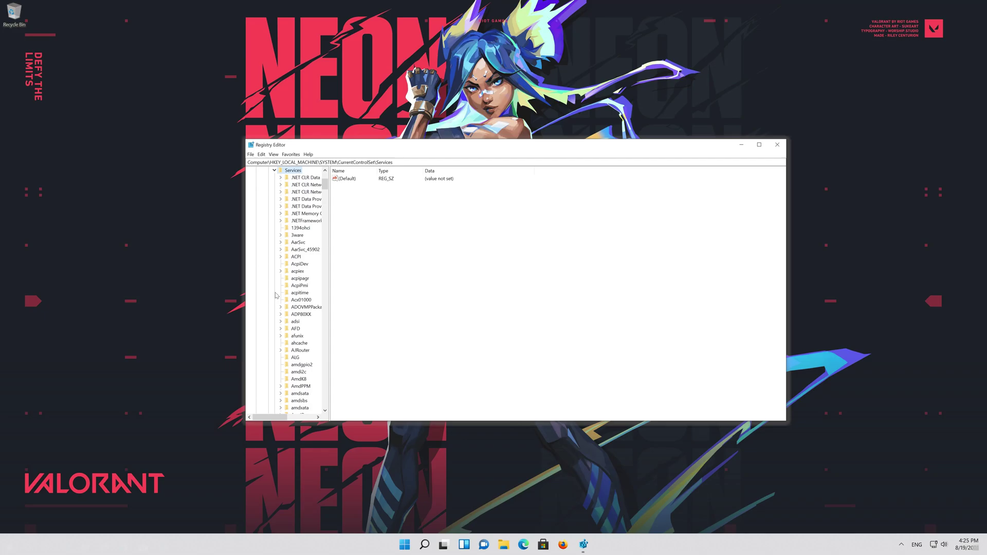
{"action": "scroll", "coordinate": [283, 301], "scroll_direction": "down", "scroll_amount": 18}
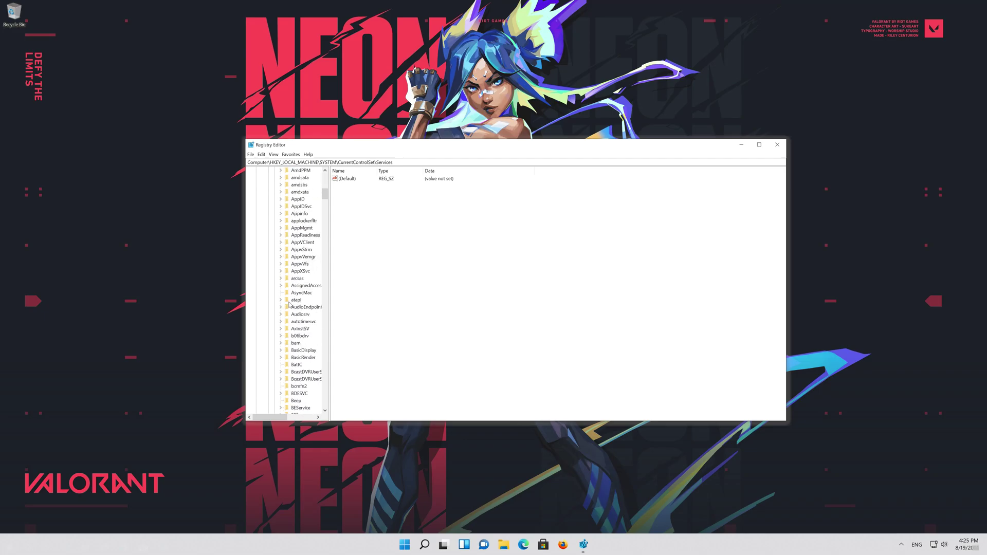
{"action": "scroll", "coordinate": [289, 303], "scroll_direction": "down", "scroll_amount": 20}
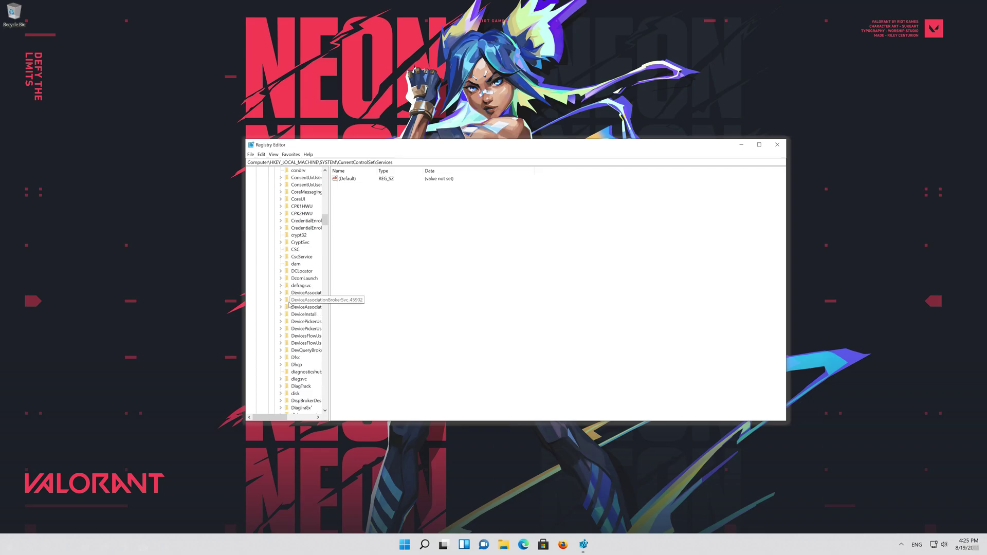
{"action": "scroll", "coordinate": [289, 304], "scroll_direction": "down", "scroll_amount": 11}
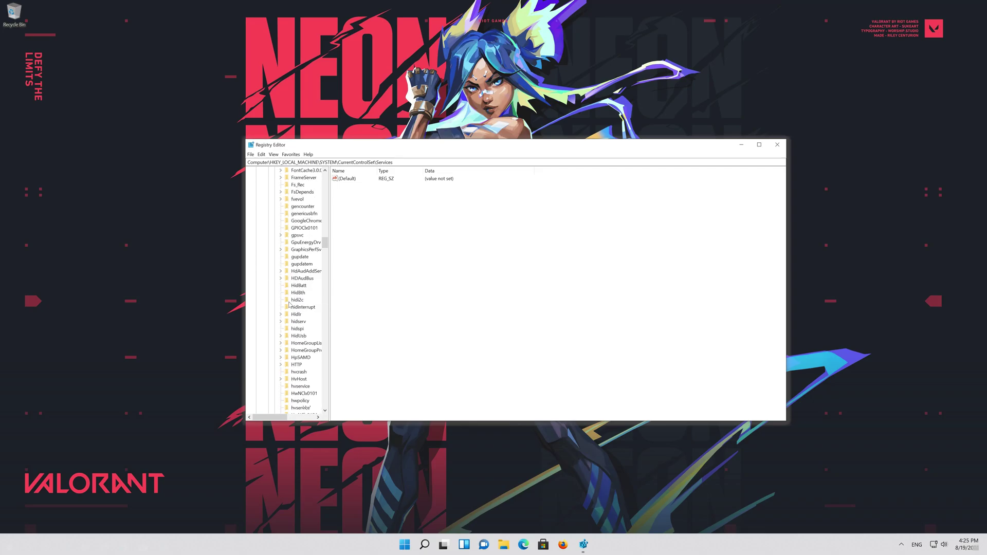
{"action": "scroll", "coordinate": [289, 304], "scroll_direction": "down", "scroll_amount": 17}
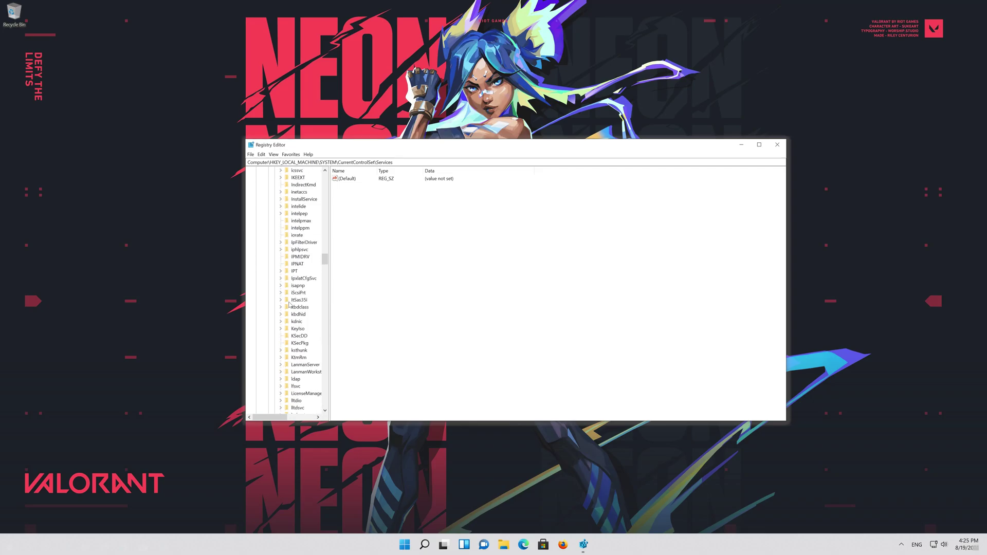
{"action": "scroll", "coordinate": [289, 303], "scroll_direction": "down", "scroll_amount": 20}
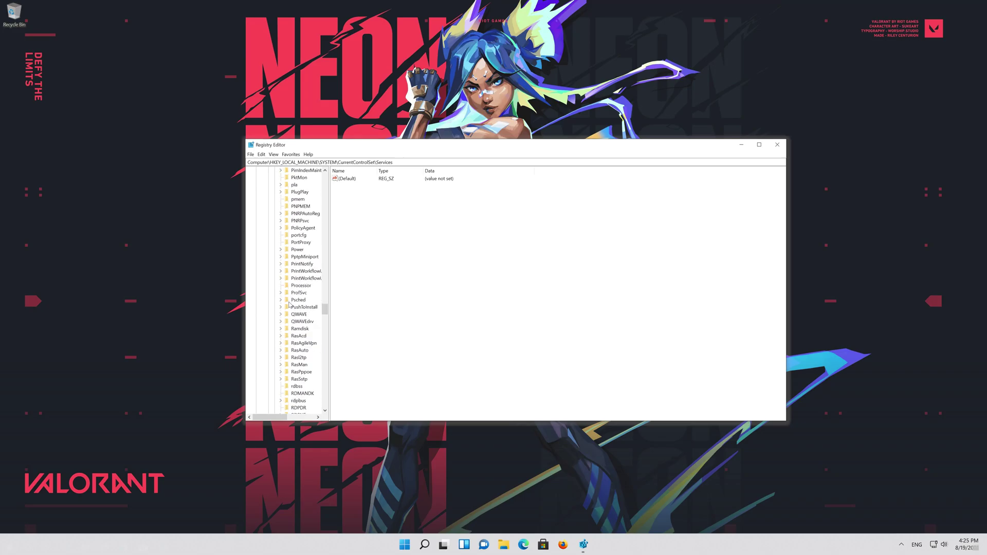
{"action": "scroll", "coordinate": [289, 304], "scroll_direction": "down", "scroll_amount": 20}
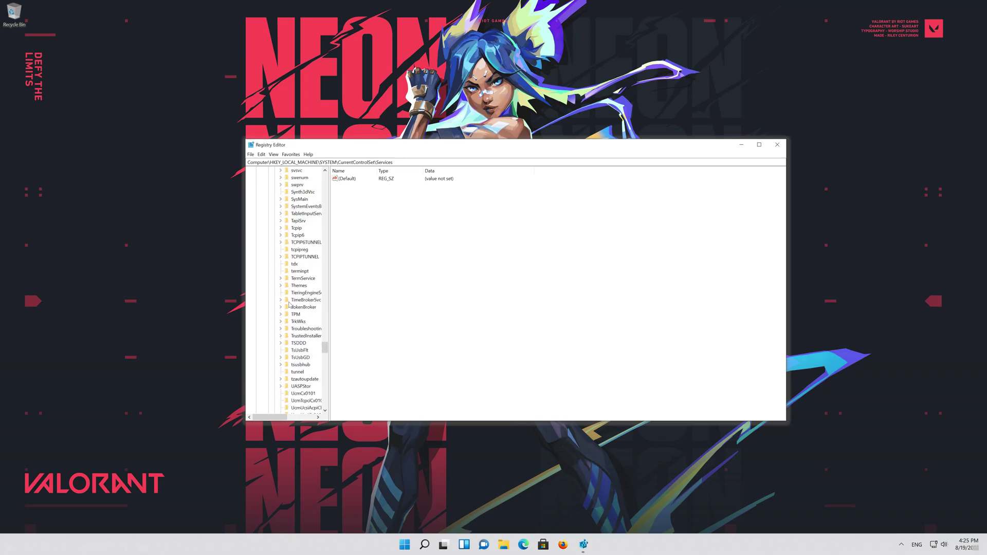
{"action": "scroll", "coordinate": [289, 304], "scroll_direction": "up", "scroll_amount": 1}
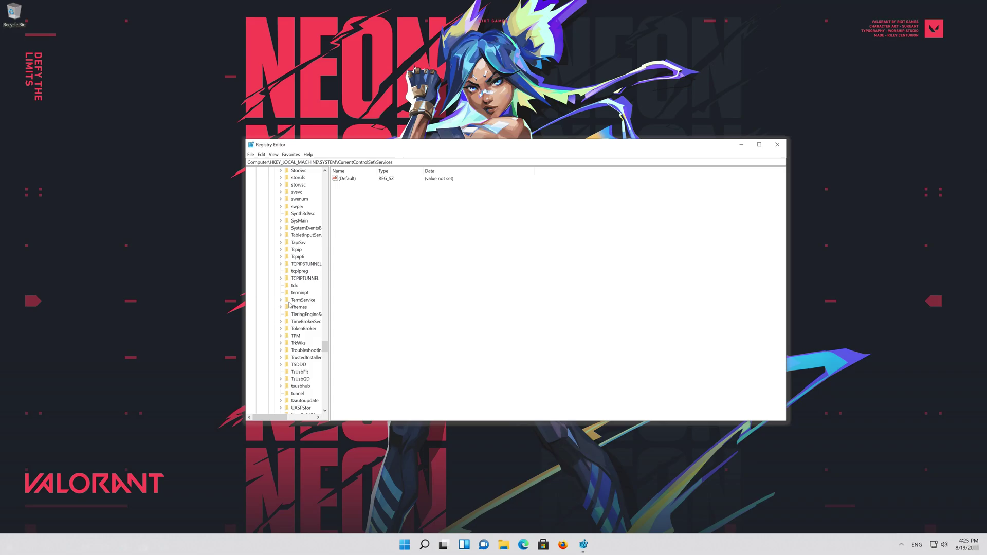
{"action": "scroll", "coordinate": [289, 303], "scroll_direction": "down", "scroll_amount": 1}
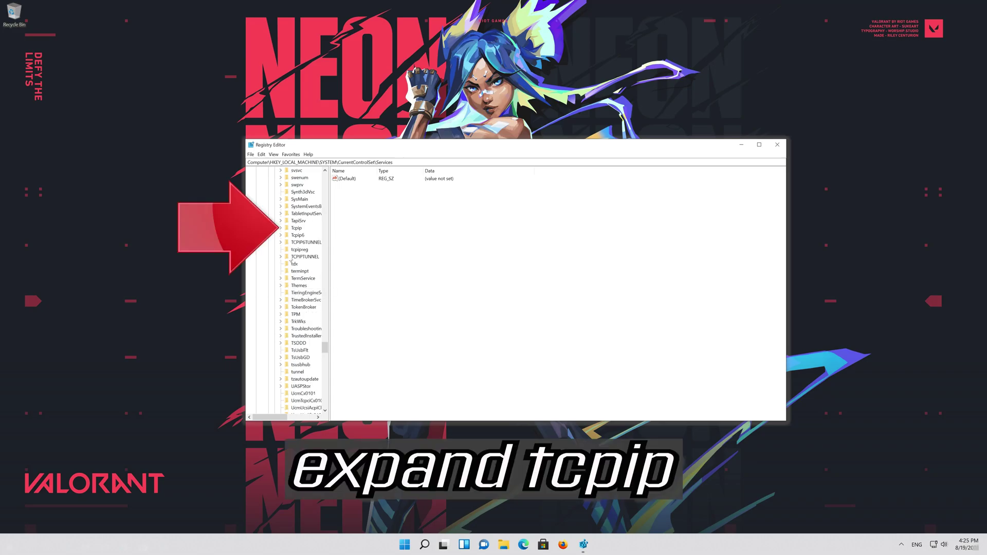
- Expand Tcpip\Parameters\Interfaces to reveal its three GUID interface subkeys
{"action": "left_click", "coordinate": [296, 228]}
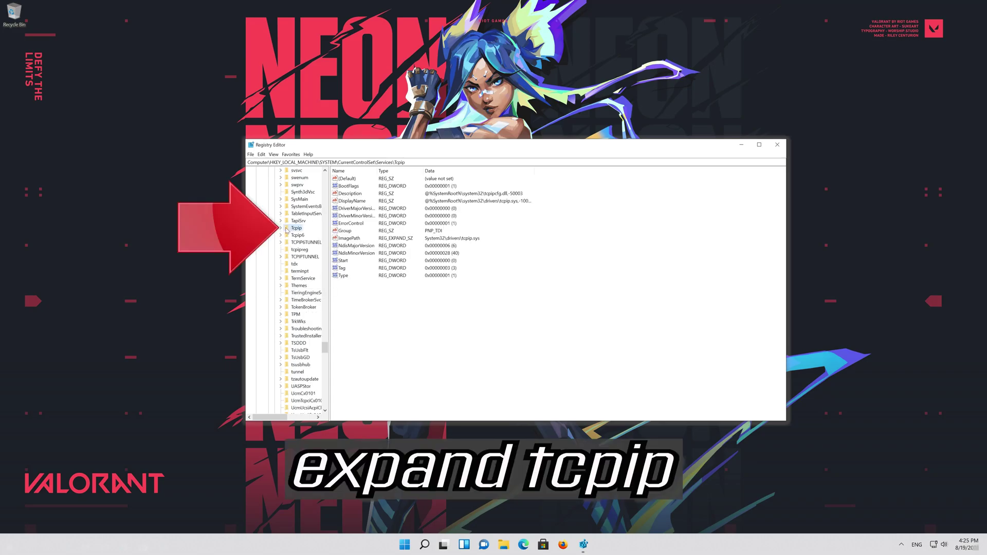
{"action": "left_click", "coordinate": [280, 229]}
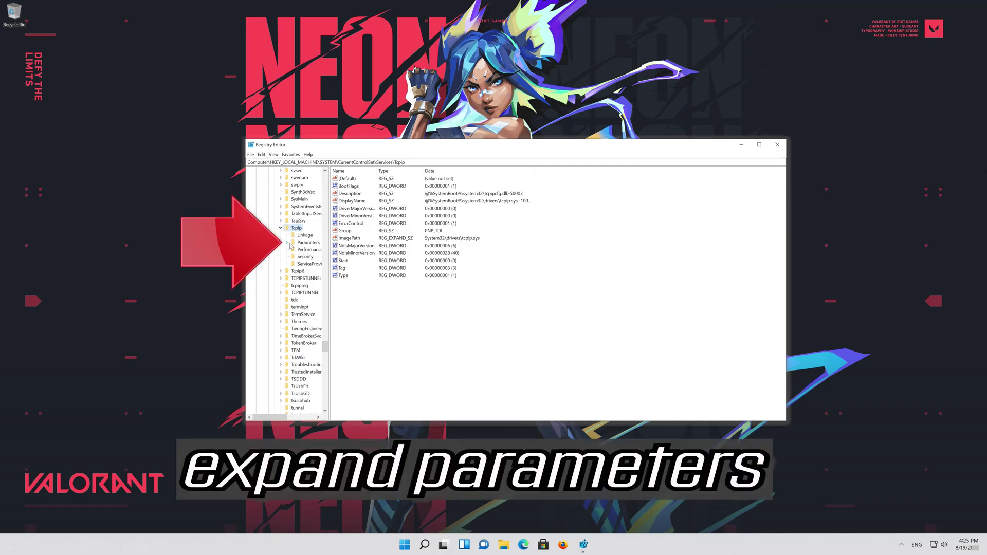
{"action": "left_click", "coordinate": [311, 243]}
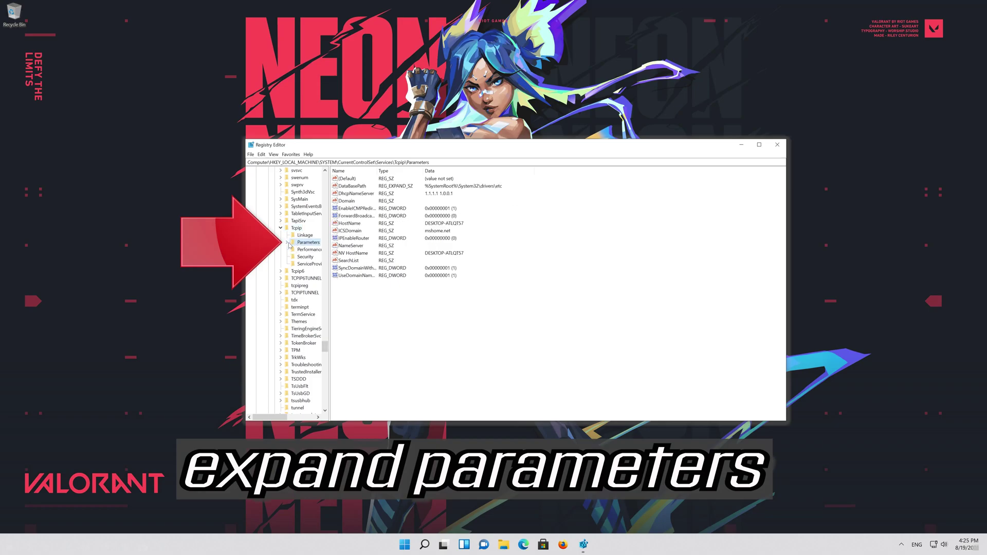
{"action": "left_click", "coordinate": [288, 244]}
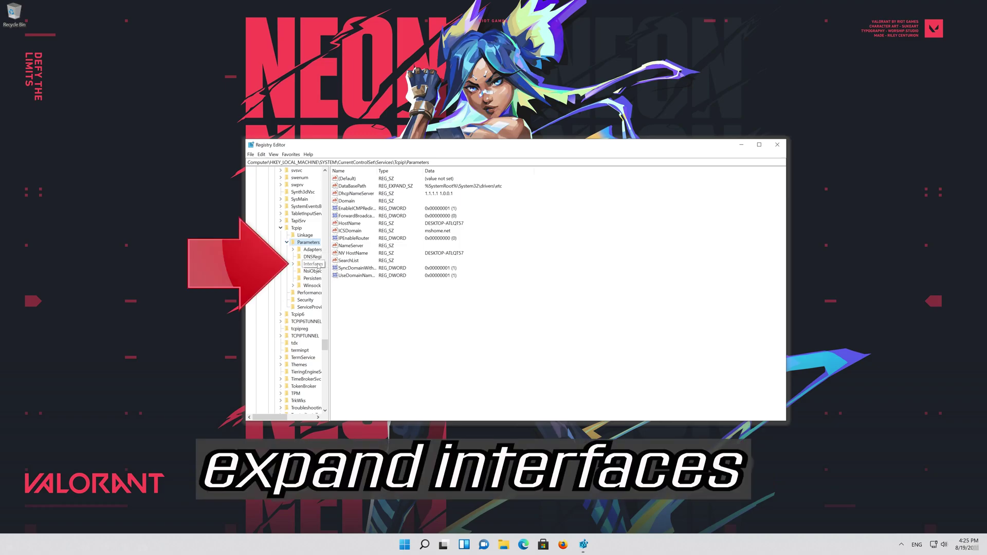
{"action": "left_click", "coordinate": [307, 265]}
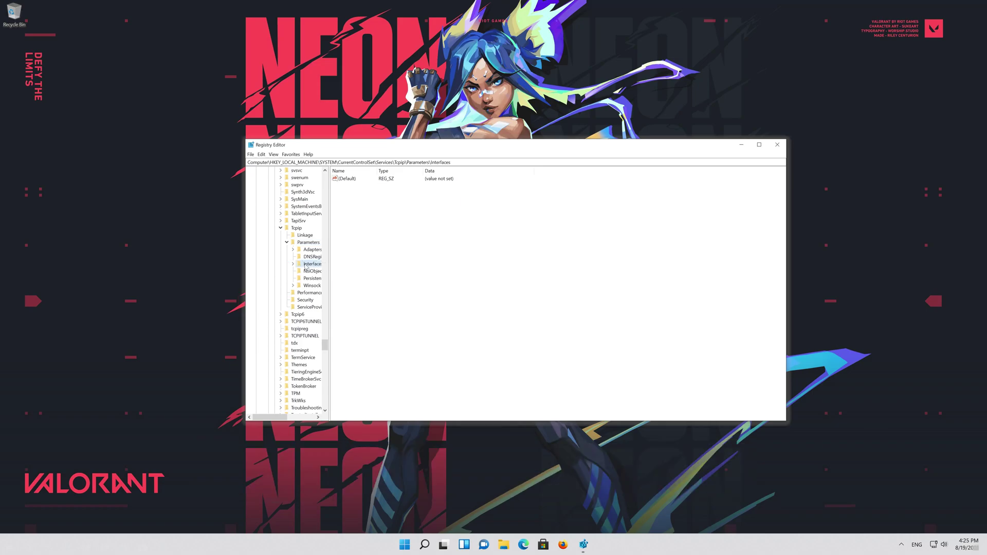
{"action": "left_click", "coordinate": [296, 264]}
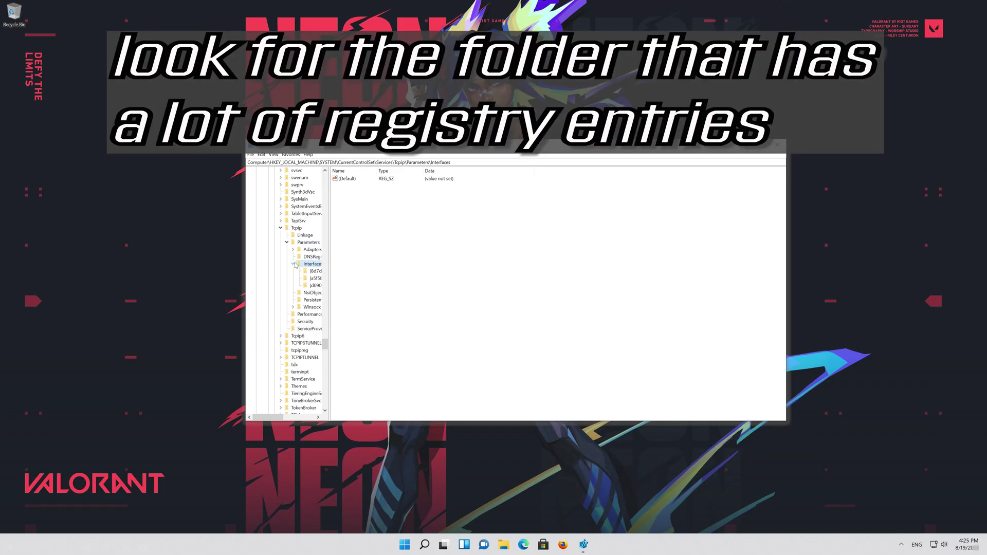
{"action": "left_click_drag", "start_coordinate": [269, 417], "coordinate": [299, 421]}
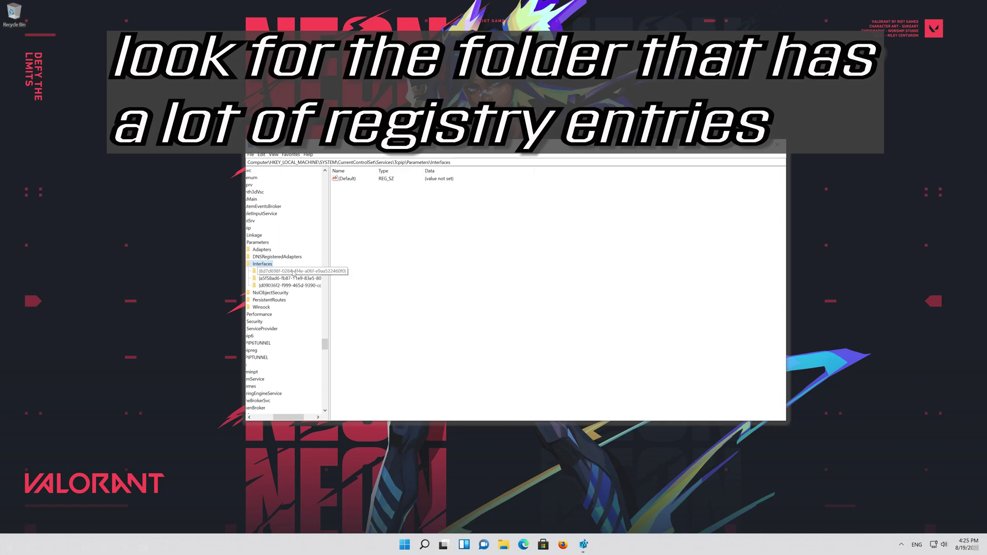
- Compare the GUID interface keys and select {8d7d698f-…}, the one with DHCP values
{"action": "left_click", "coordinate": [293, 273]}
{"action": "key", "text": "Down"}
{"action": "key", "text": "Down"}
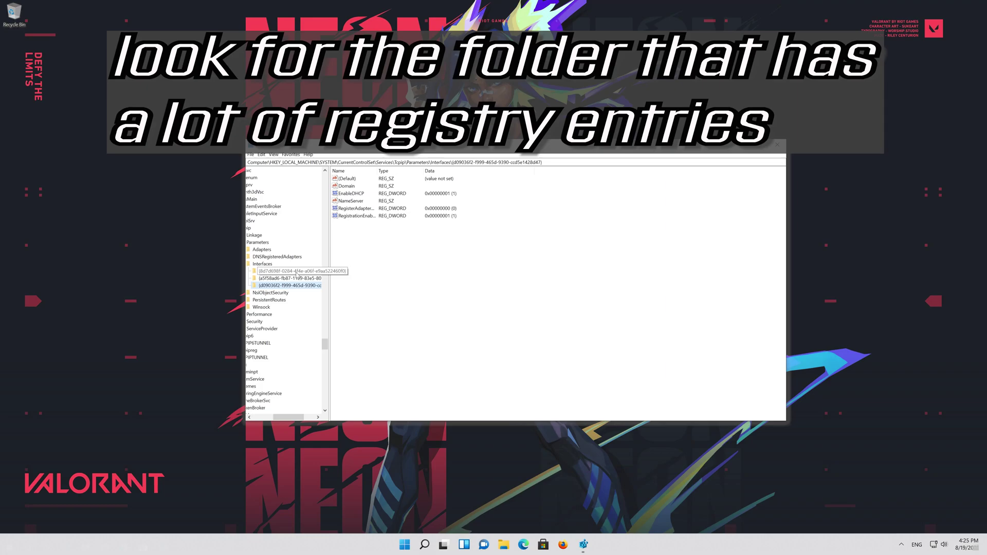
{"action": "left_click", "coordinate": [296, 274]}
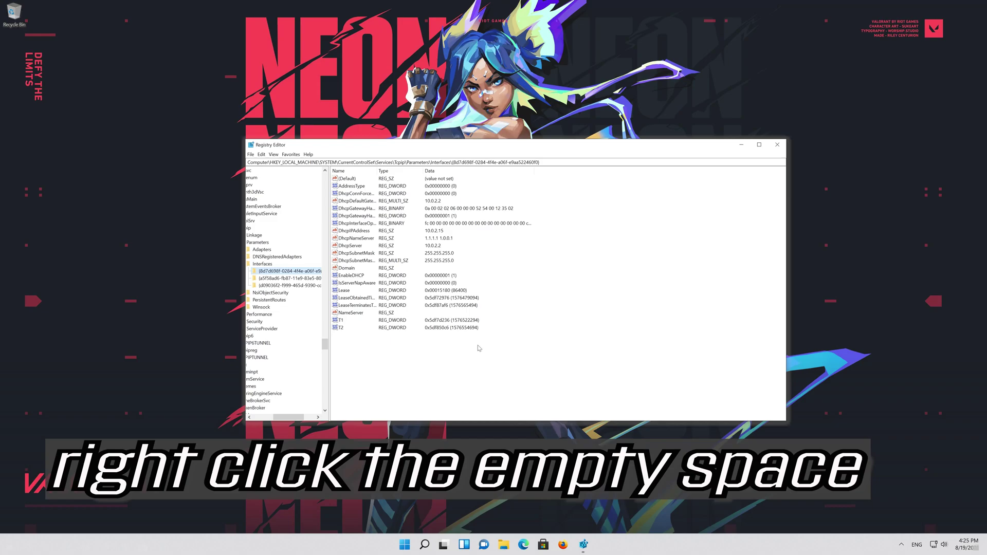
- Add a DWORD (32-bit) value named TCPackFrequency to the interface key
{"action": "right_click", "coordinate": [406, 360]}
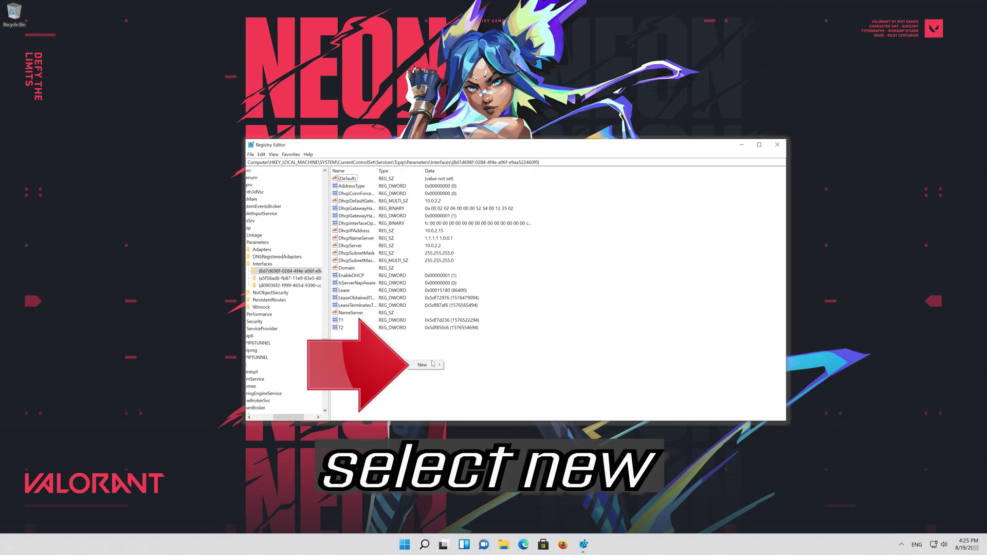
{"action": "left_click", "coordinate": [423, 368]}
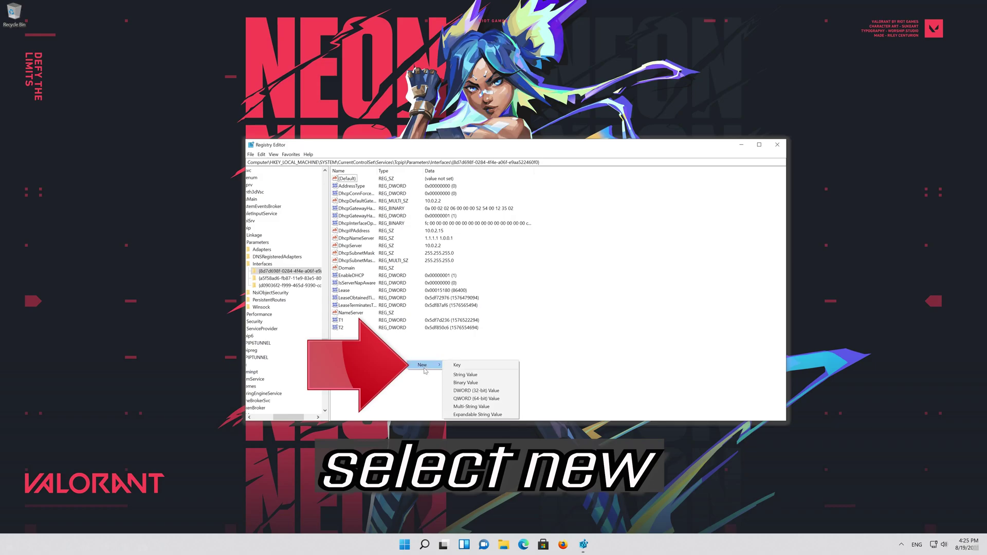
{"action": "left_click", "coordinate": [493, 392]}
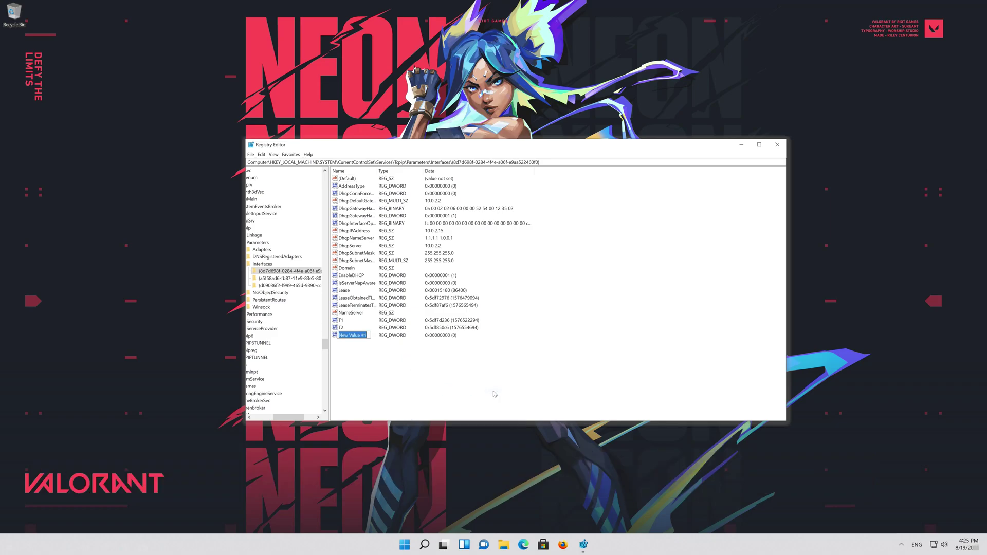
{"action": "type", "text": "TC"}
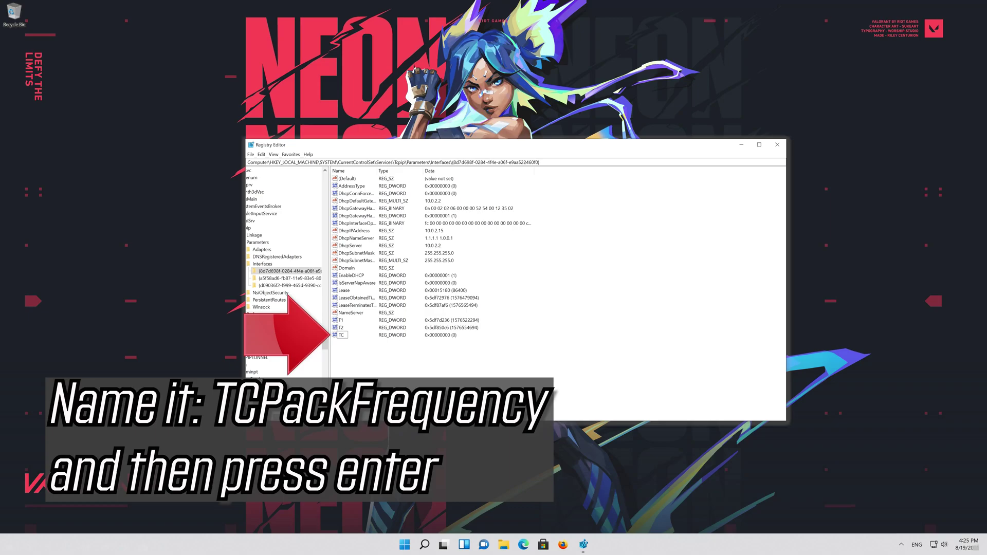
{"action": "type", "text": "PackFrequency"}
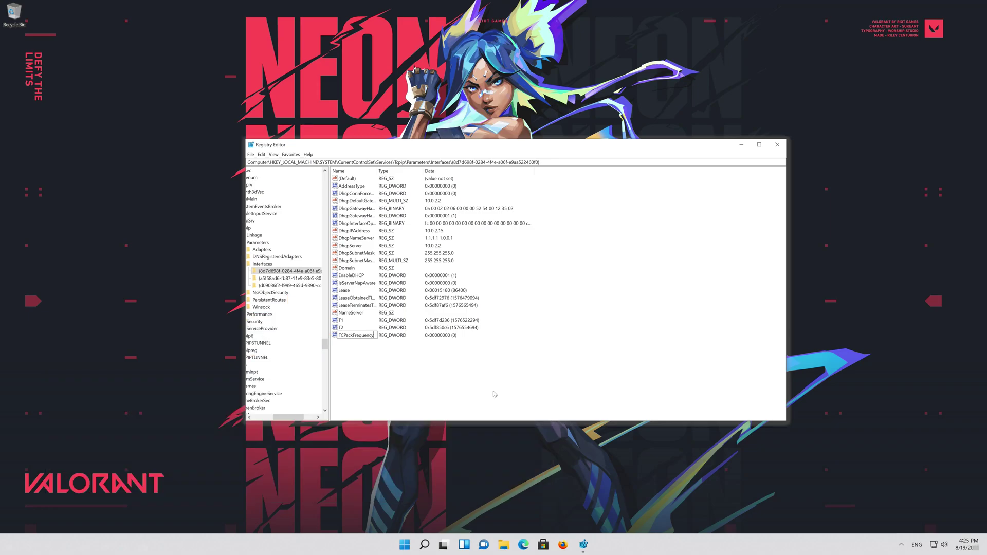
{"action": "key", "text": "Return"}
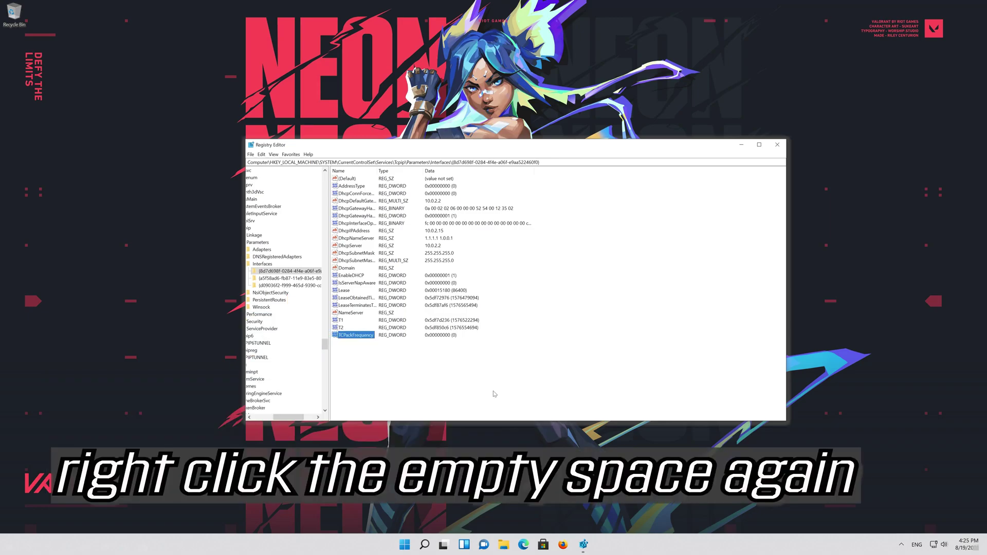
- Add a second DWORD (32-bit) value named TCPNoDelay
{"action": "right_click", "coordinate": [476, 387]}
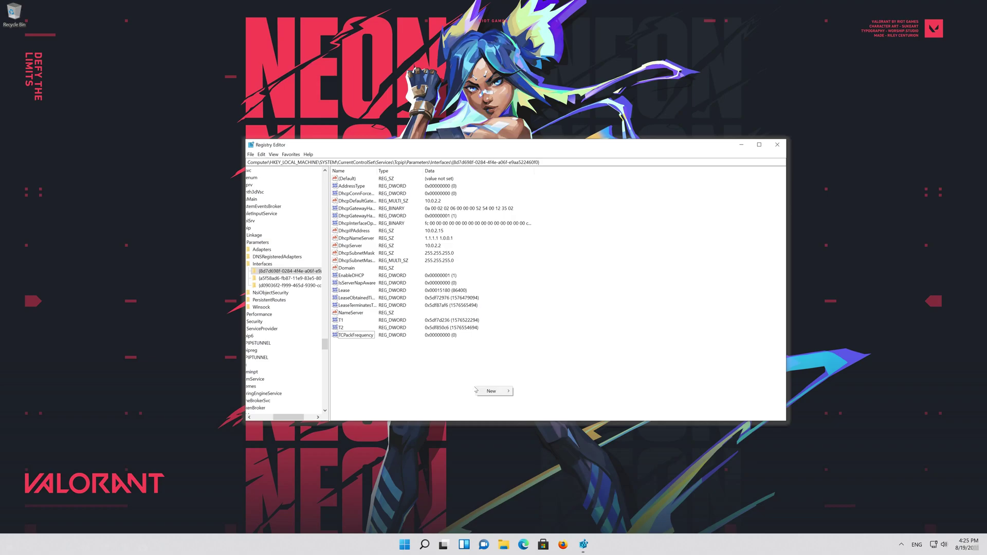
{"action": "left_click", "coordinate": [491, 393]}
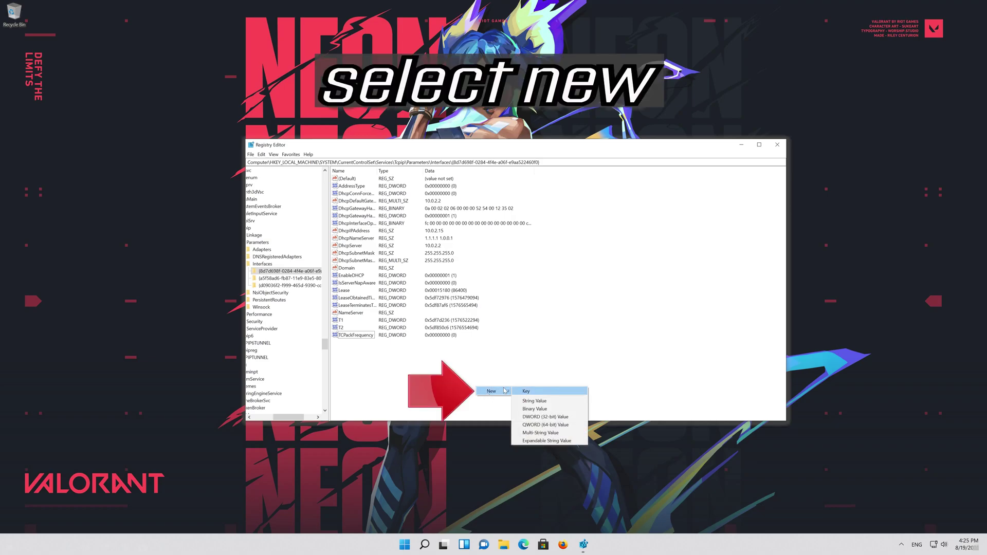
{"action": "left_click", "coordinate": [560, 417]}
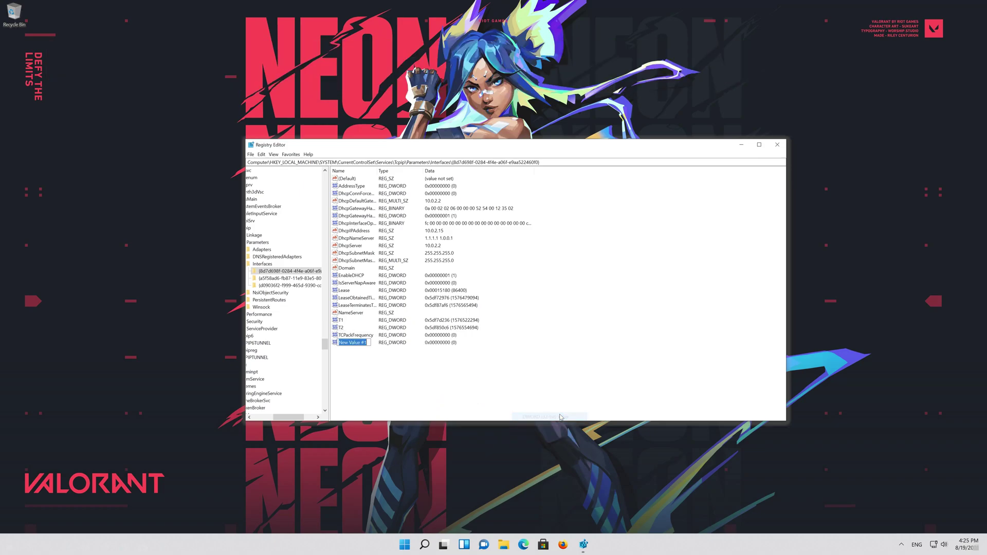
{"action": "type", "text": "TCP"}
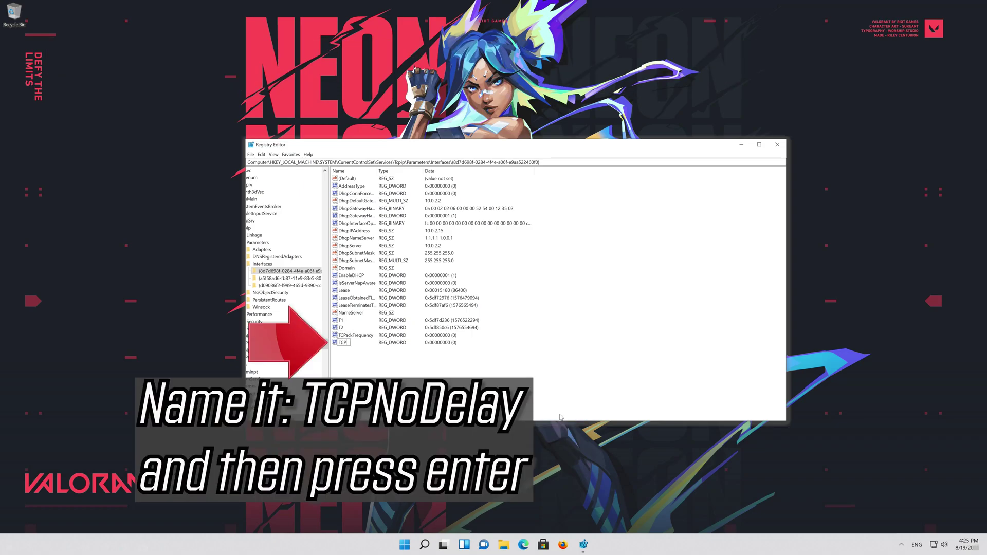
{"action": "type", "text": "NoDelay"}
{"action": "key", "text": "Return"}
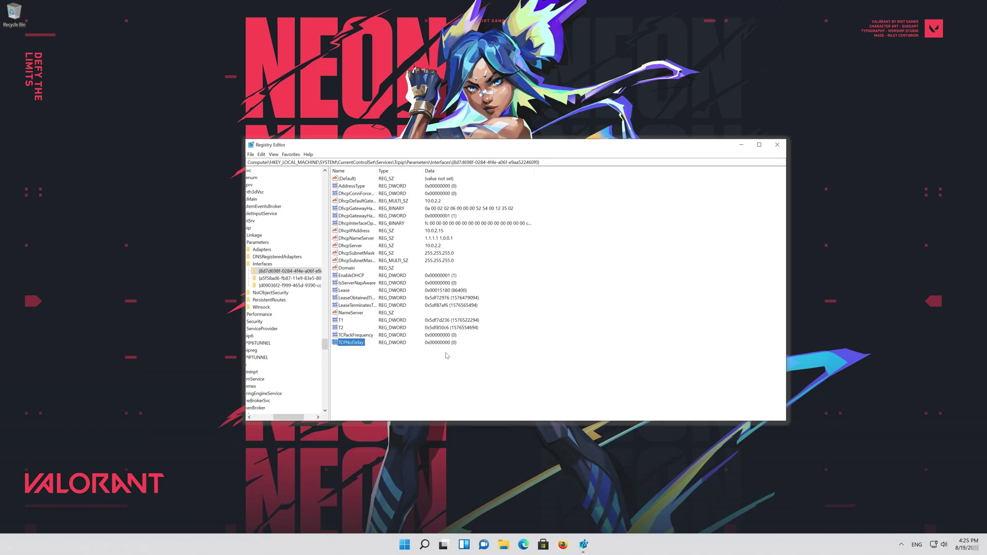
{"action": "right_click", "coordinate": [360, 334]}
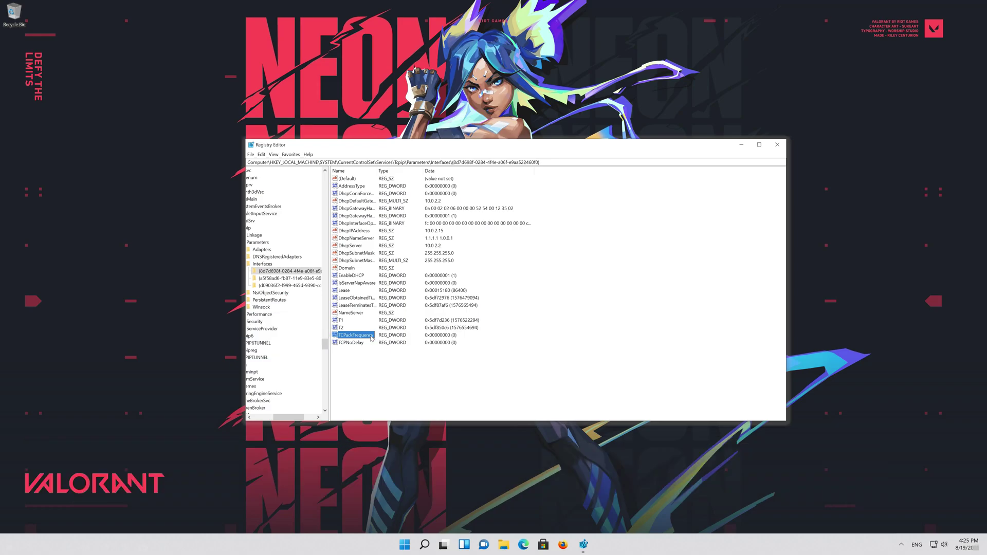
- Set TCPackFrequency's value data to 1
{"action": "right_click", "coordinate": [372, 337]}
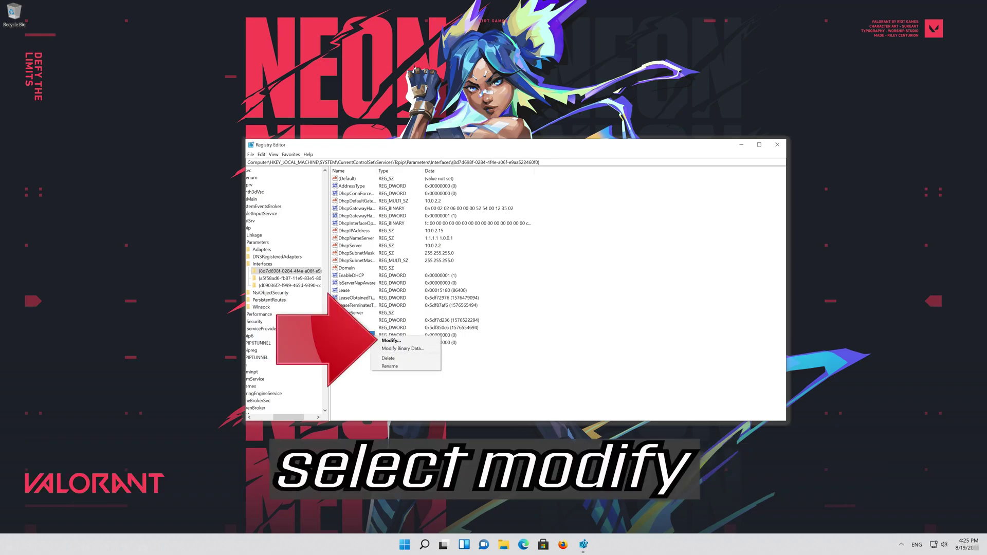
{"action": "left_click", "coordinate": [415, 341]}
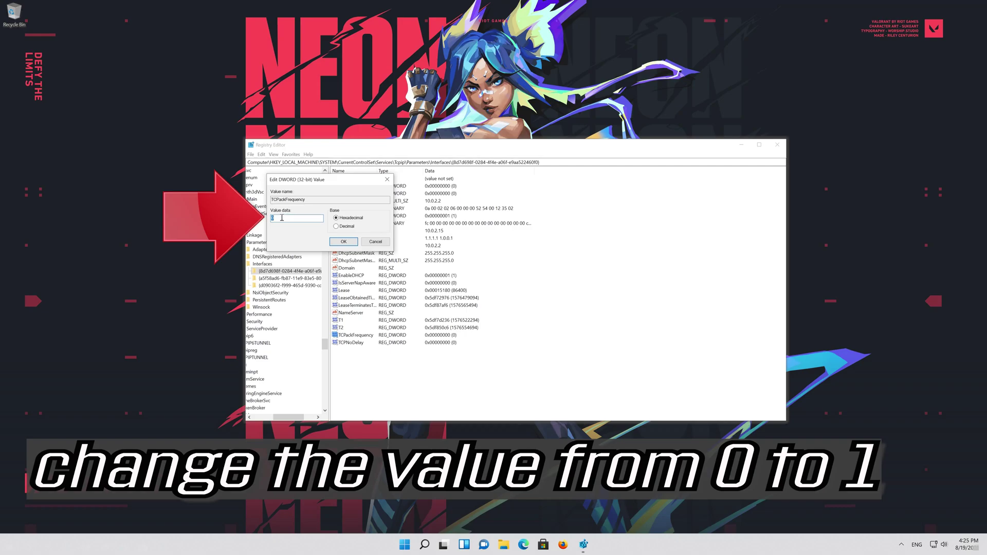
{"action": "type", "text": "1"}
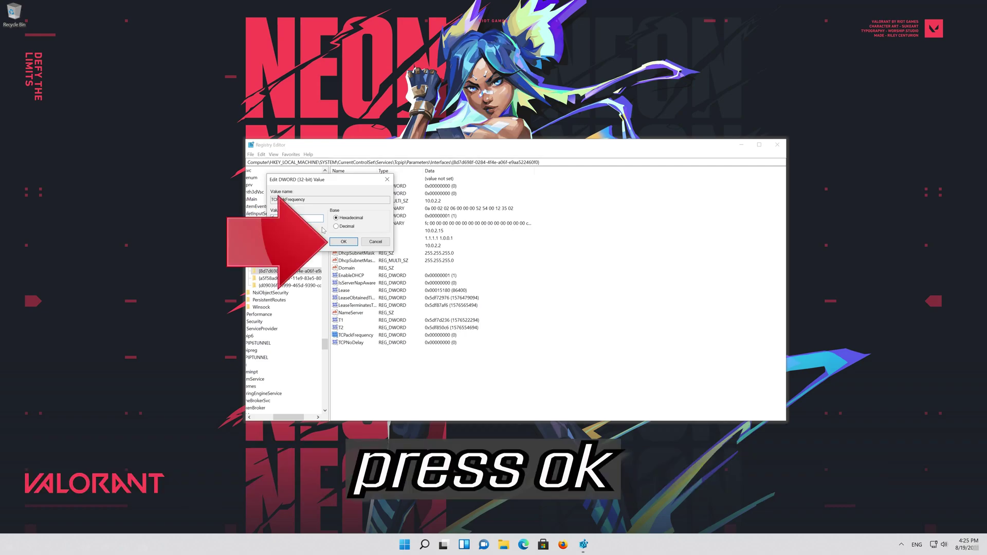
{"action": "left_click", "coordinate": [343, 241]}
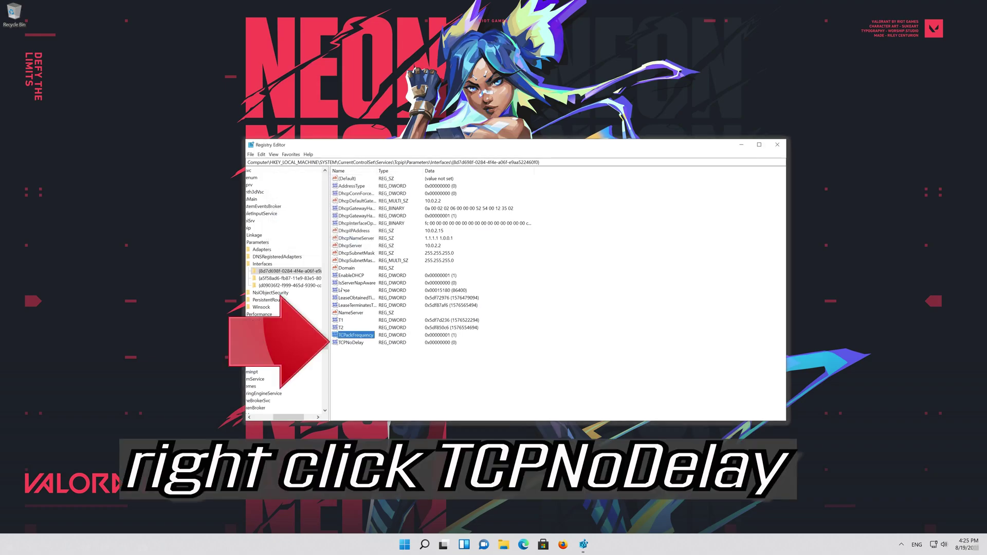
{"action": "right_click", "coordinate": [353, 343]}
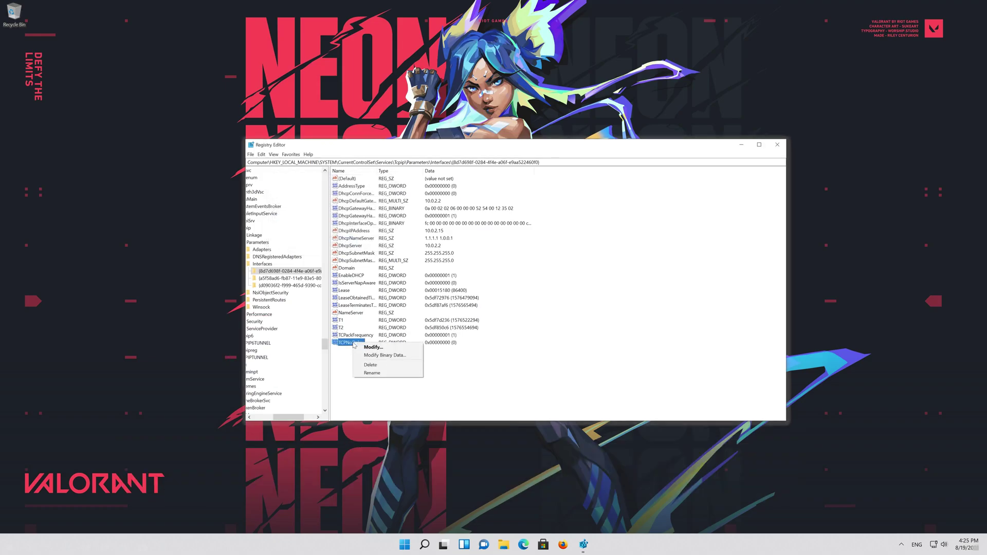
- Change TCPNoDelay's value data under the Tcpip interface from 0 to 1
{"action": "left_click", "coordinate": [404, 347]}
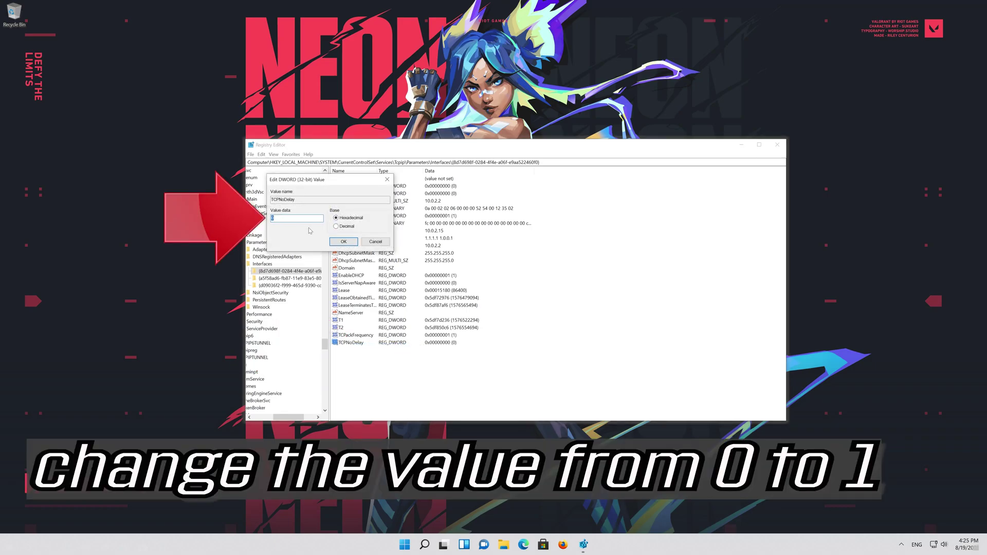
{"action": "double_click", "coordinate": [276, 216]}
{"action": "type", "text": "1"}
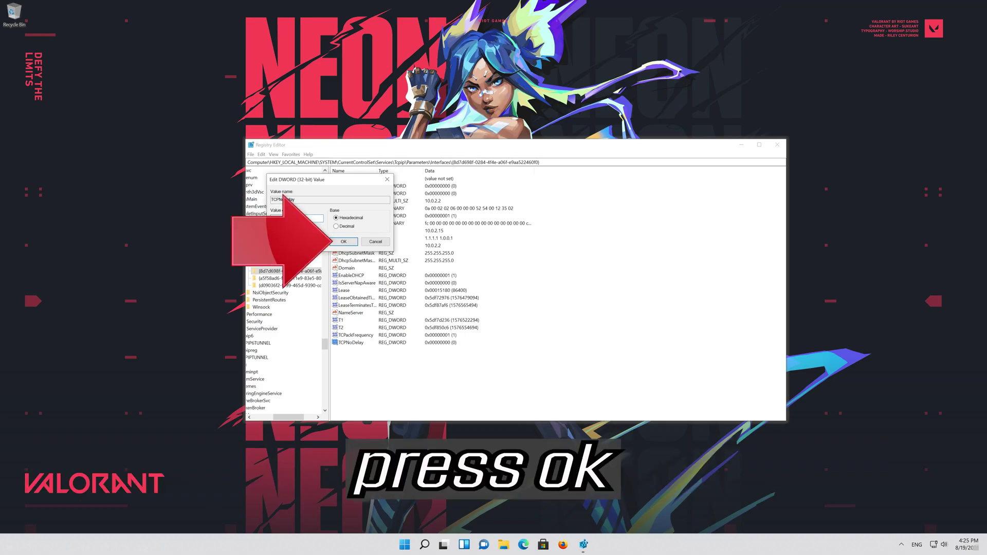
{"action": "left_click", "coordinate": [341, 241]}
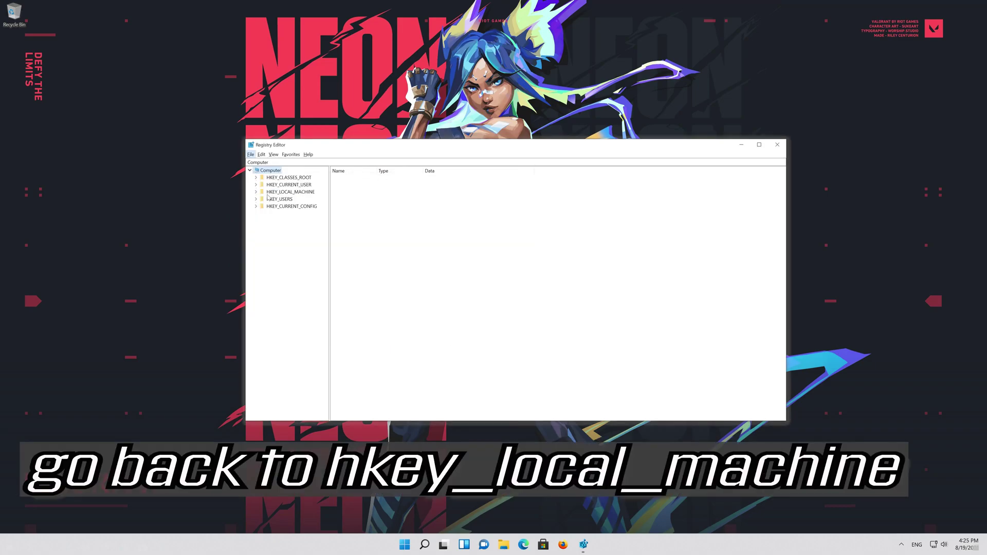
- Expand HKEY_LOCAL_MACHINE\SOFTWARE\Microsoft and create a new key under Microsoft
{"action": "left_click", "coordinate": [269, 193]}
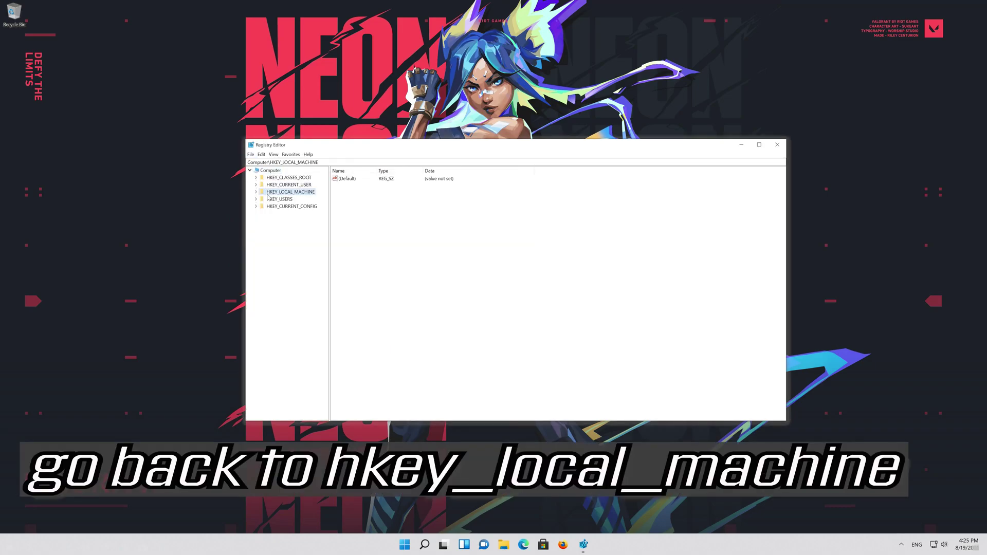
{"action": "left_click", "coordinate": [255, 192]}
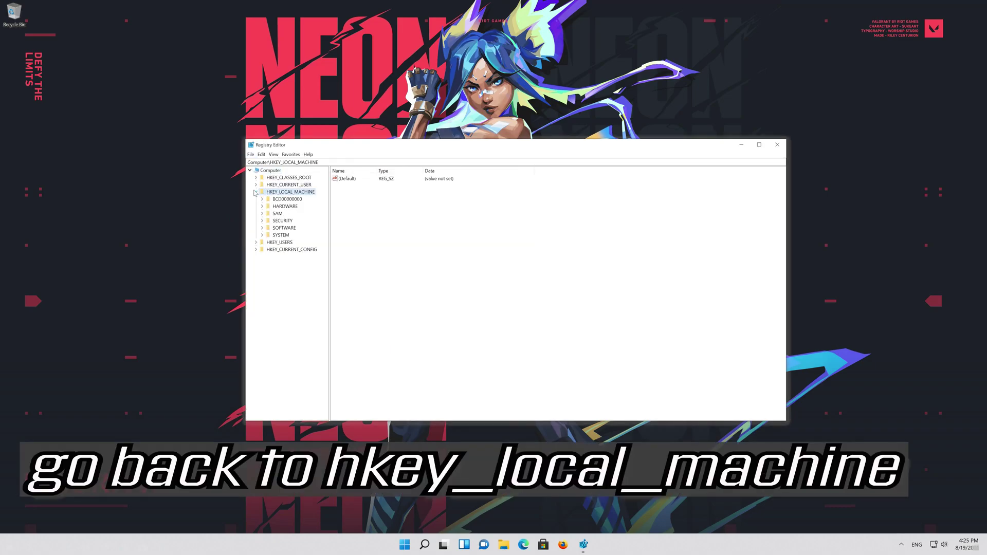
{"action": "left_click", "coordinate": [272, 229]}
{"action": "left_click", "coordinate": [261, 229]}
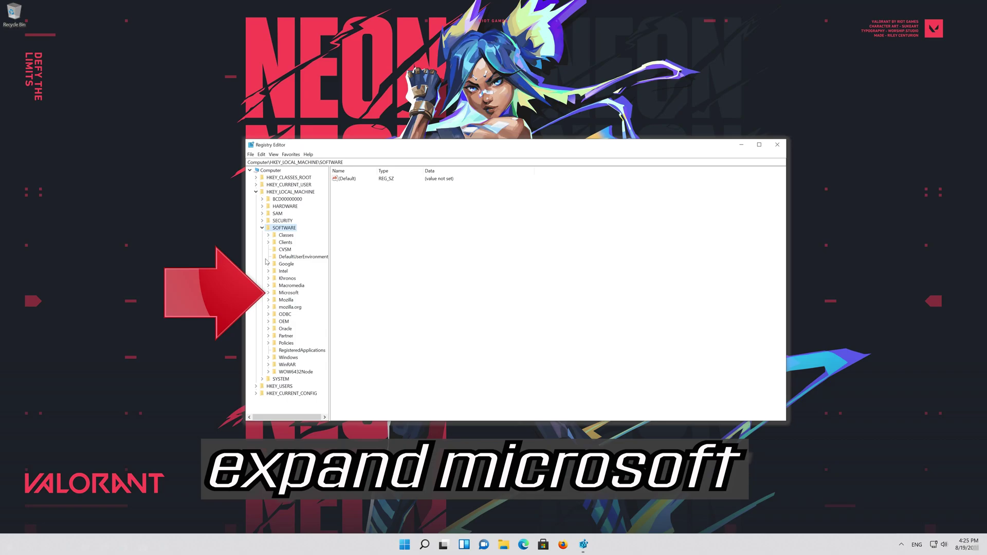
{"action": "left_click", "coordinate": [273, 292]}
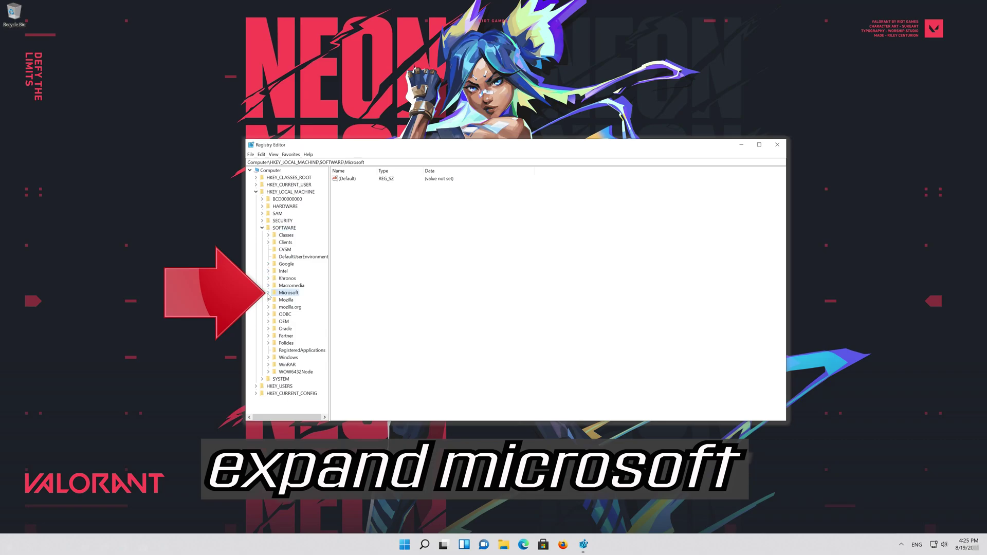
{"action": "left_click", "coordinate": [267, 293]}
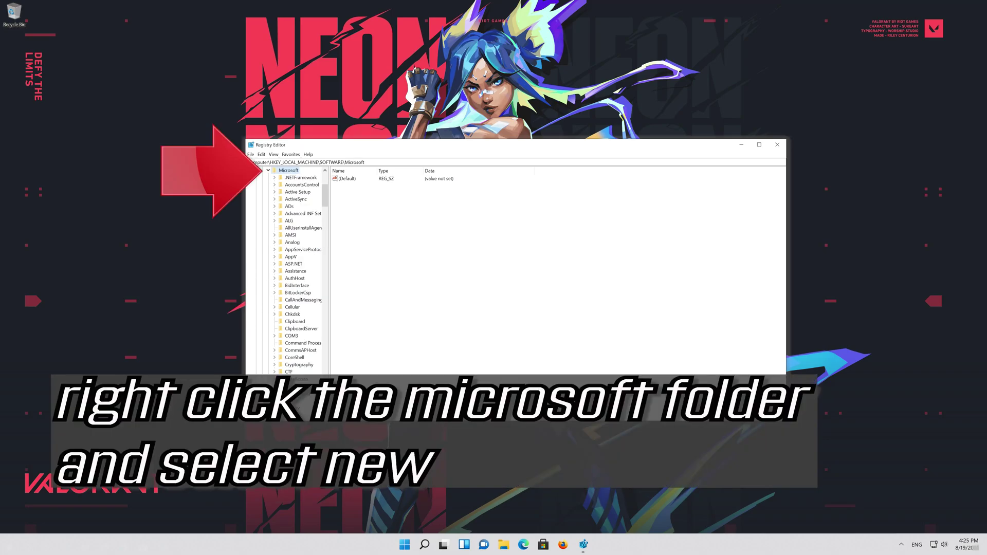
{"action": "right_click", "coordinate": [293, 172]}
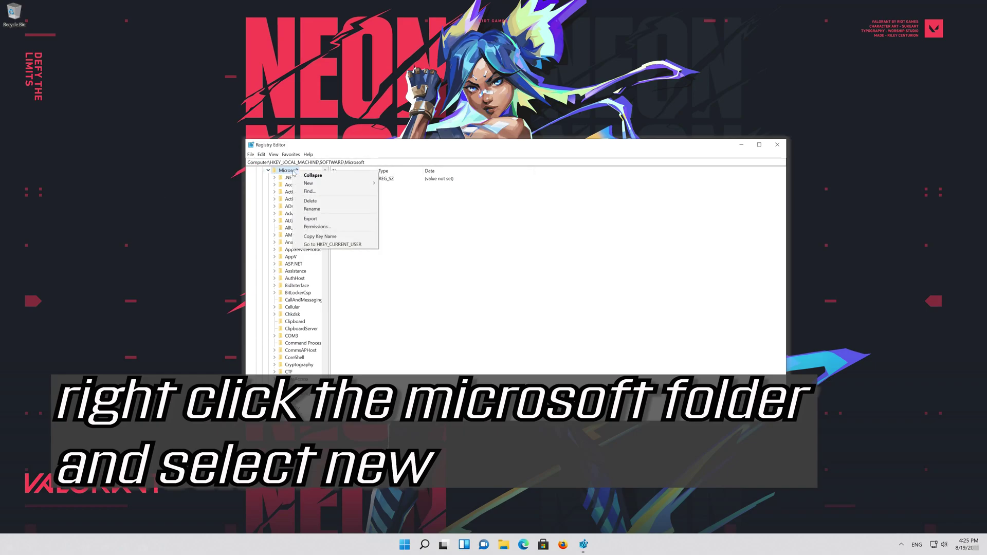
{"action": "mouse_move", "coordinate": [297, 184]}
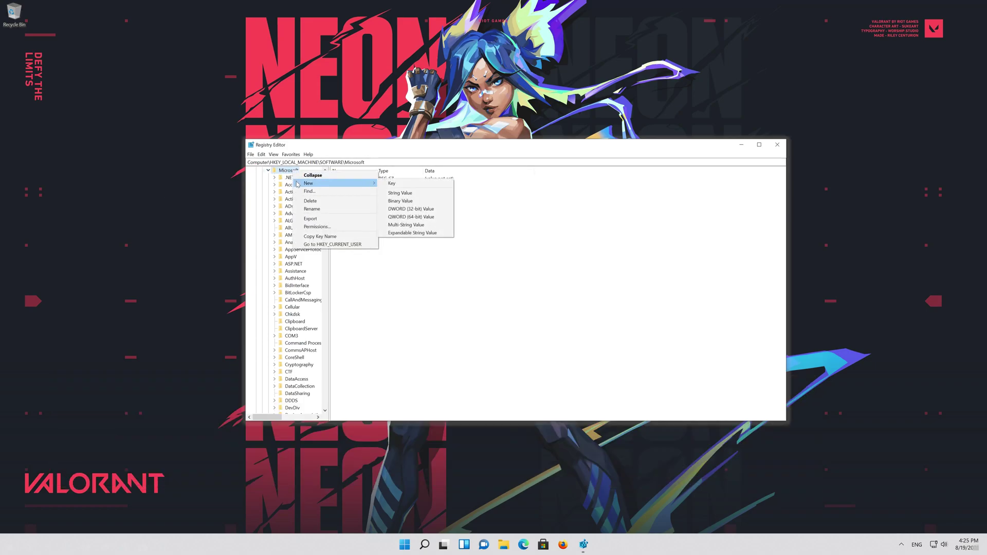
{"action": "left_click", "coordinate": [403, 186]}
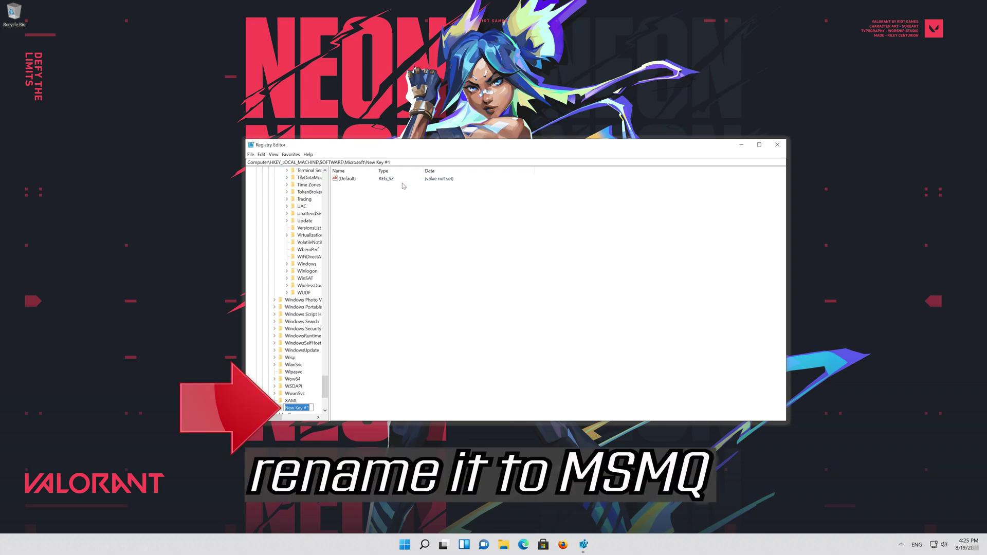
- Name the new key MSMQ and bring up its values pane
{"action": "type", "text": "MSMQ"}
{"action": "key", "text": "Return"}
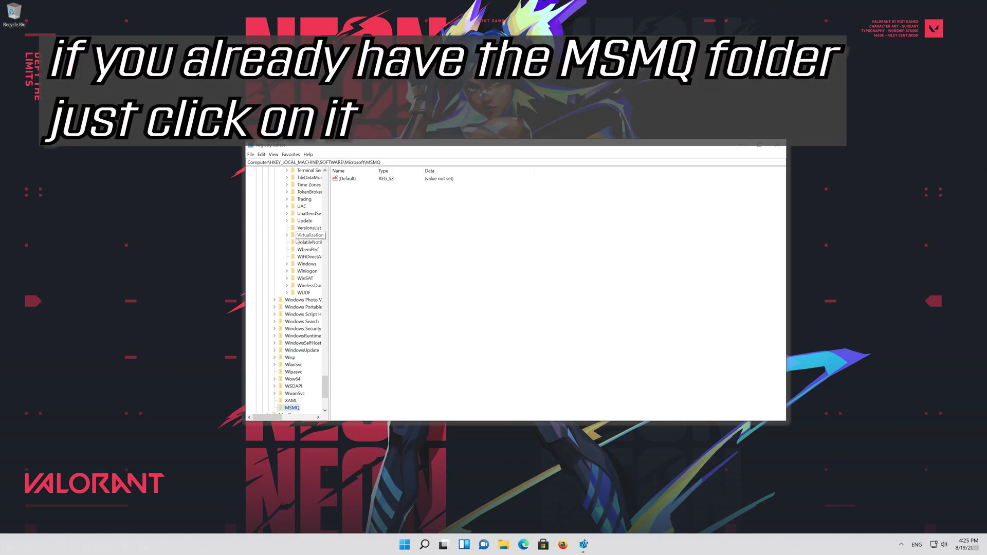
{"action": "scroll", "coordinate": [297, 240], "scroll_direction": "down", "scroll_amount": 5}
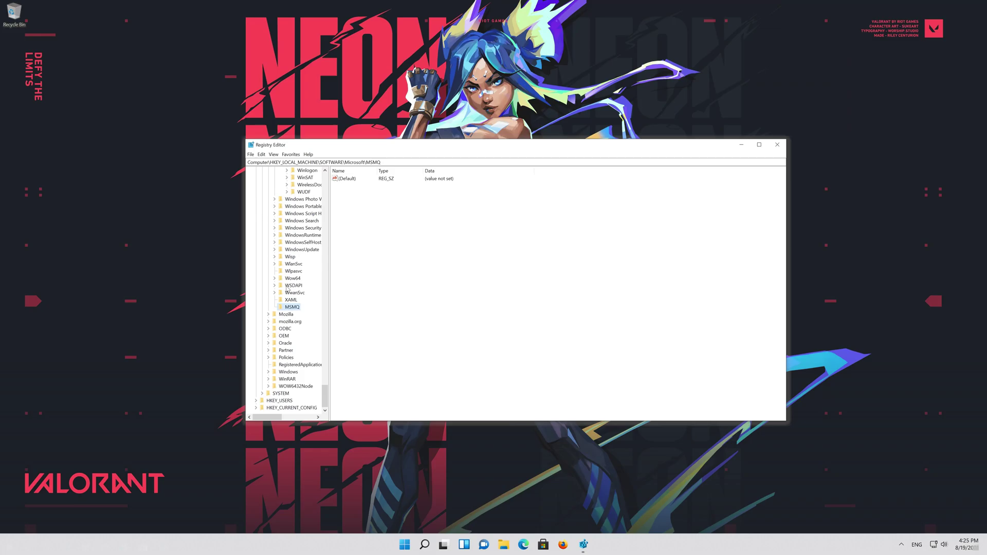
{"action": "left_click", "coordinate": [376, 226]}
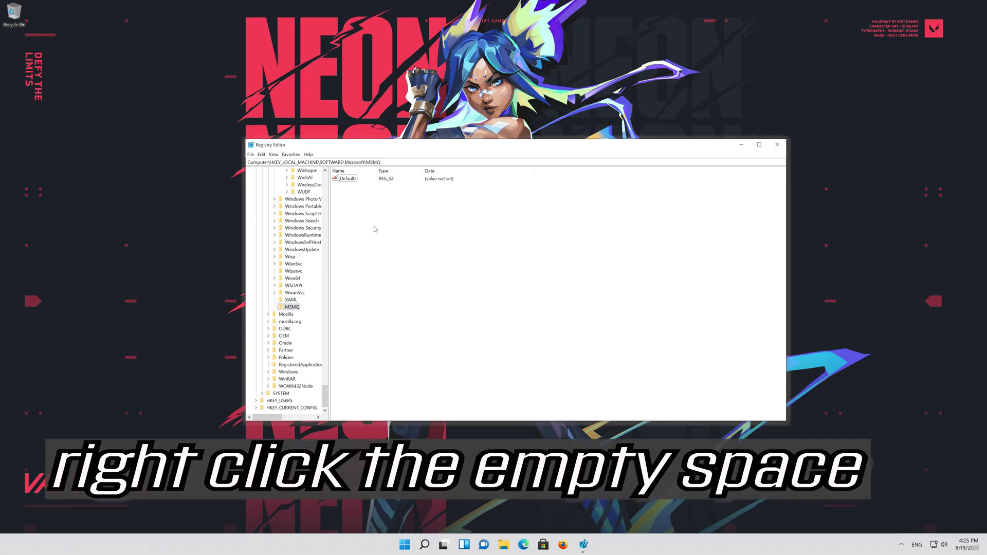
- Add a DWORD (32-bit) value named TCPNoDelay to the MSMQ key
{"action": "right_click", "coordinate": [415, 217]}
{"action": "mouse_move", "coordinate": [428, 220]}
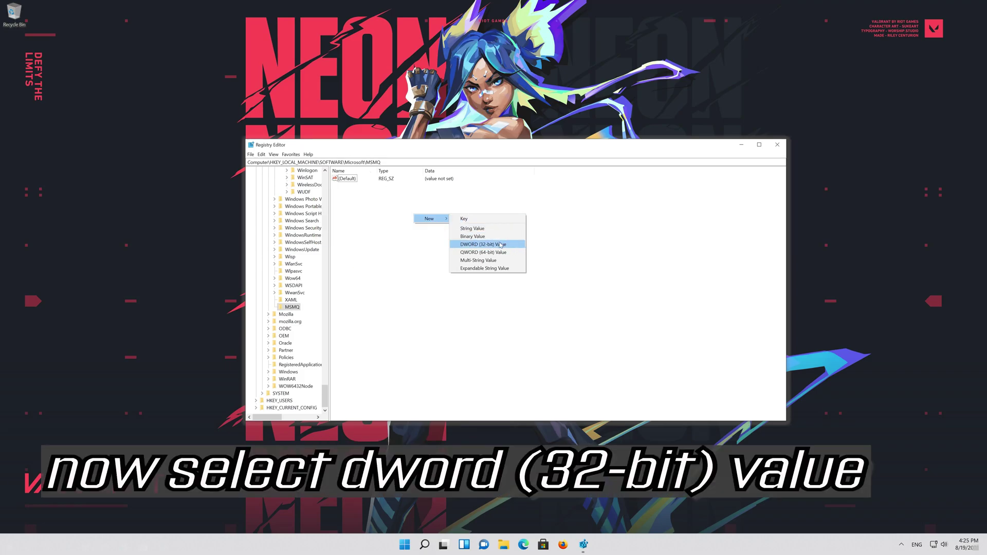
{"action": "left_click", "coordinate": [501, 245]}
{"action": "type", "text": "TC"}
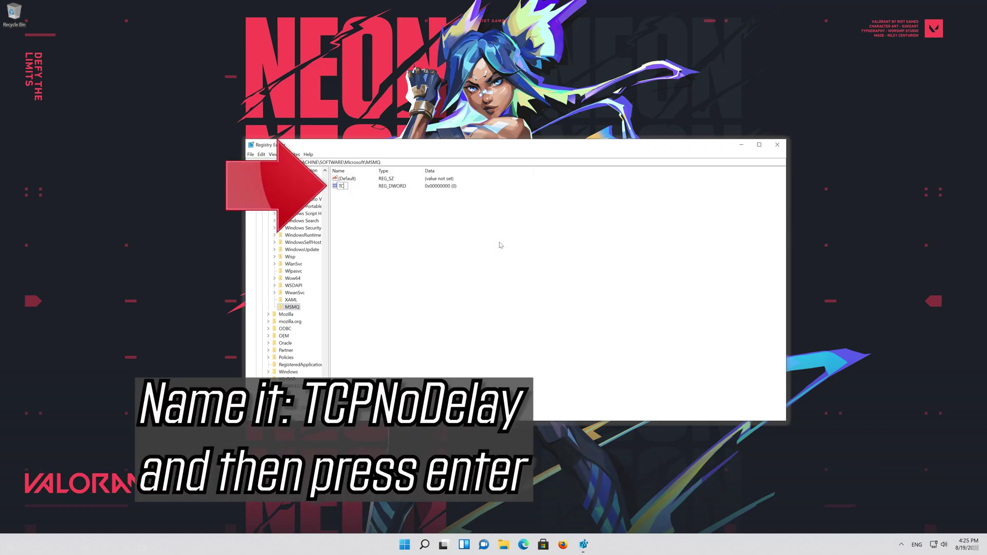
{"action": "type", "text": "PNoDelay"}
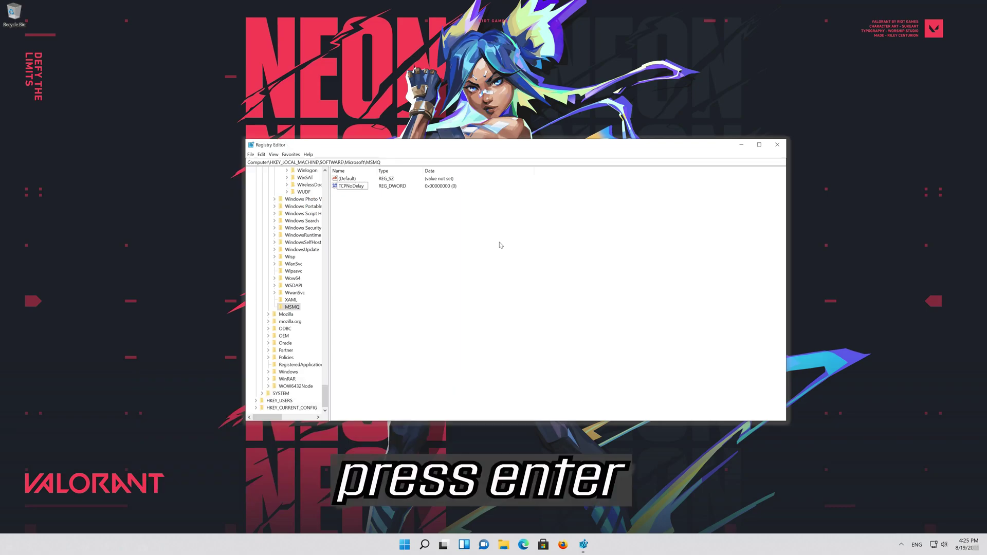
{"action": "key", "text": "Return"}
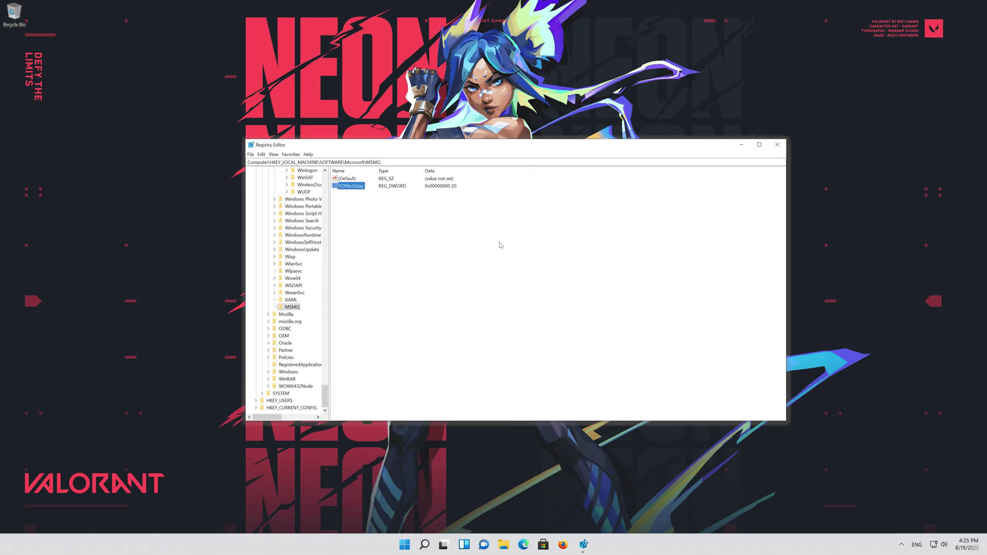
- Set the data of TCPNoDelay under MSMQ to 1
{"action": "right_click", "coordinate": [361, 191]}
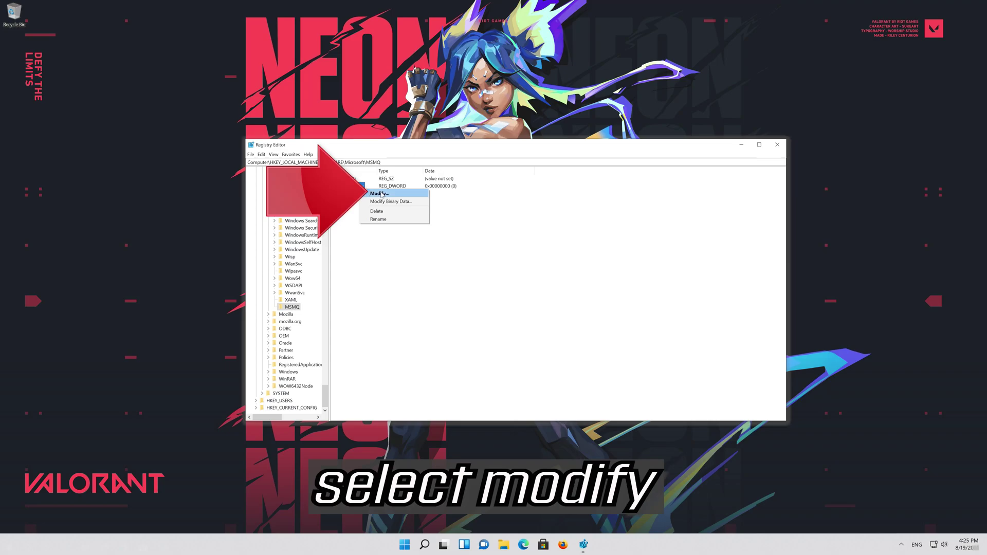
{"action": "left_click", "coordinate": [414, 195]}
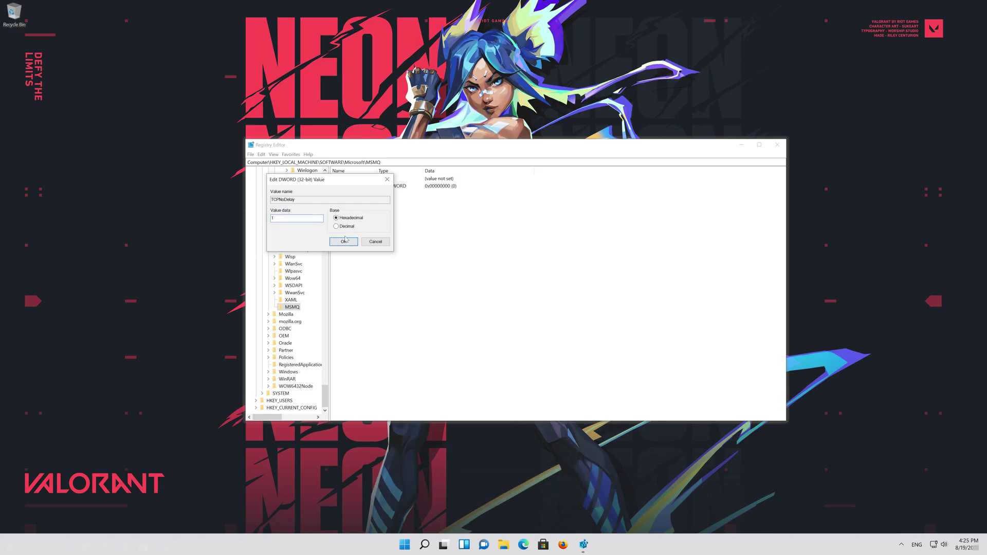
{"action": "left_click", "coordinate": [345, 241]}
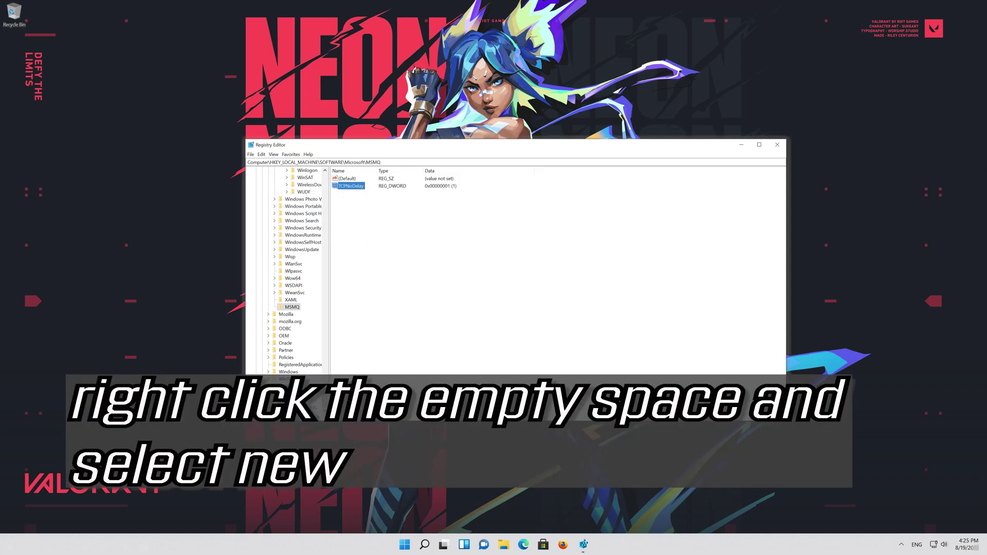
- Create a subkey named Parameters under MSMQ
{"action": "right_click", "coordinate": [396, 221]}
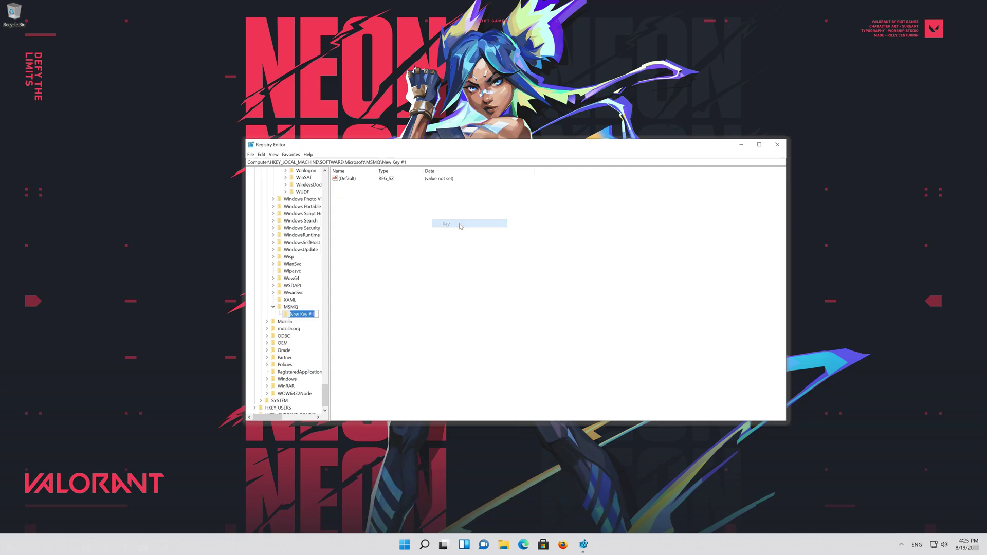
{"action": "type", "text": "Para"}
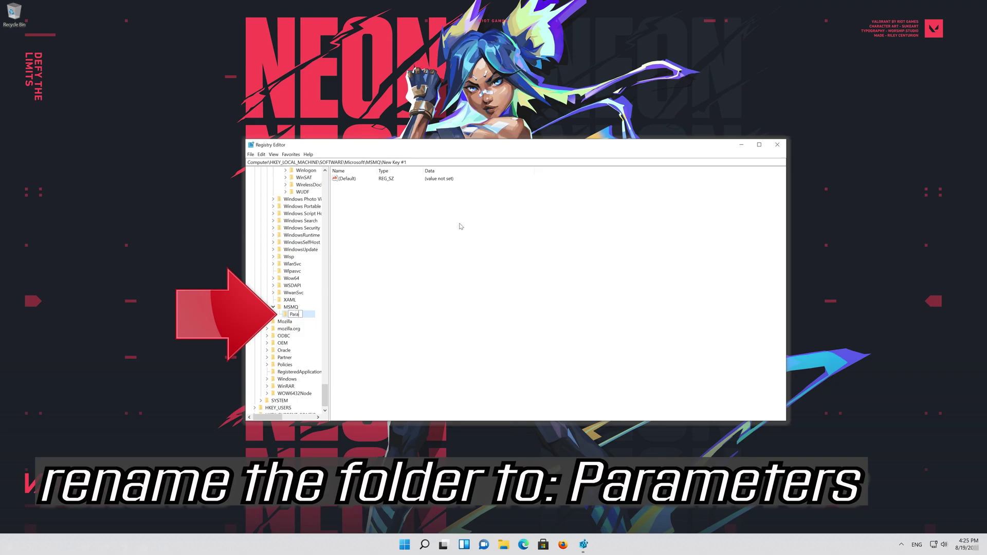
{"action": "type", "text": "meters"}
{"action": "key", "text": "Return"}
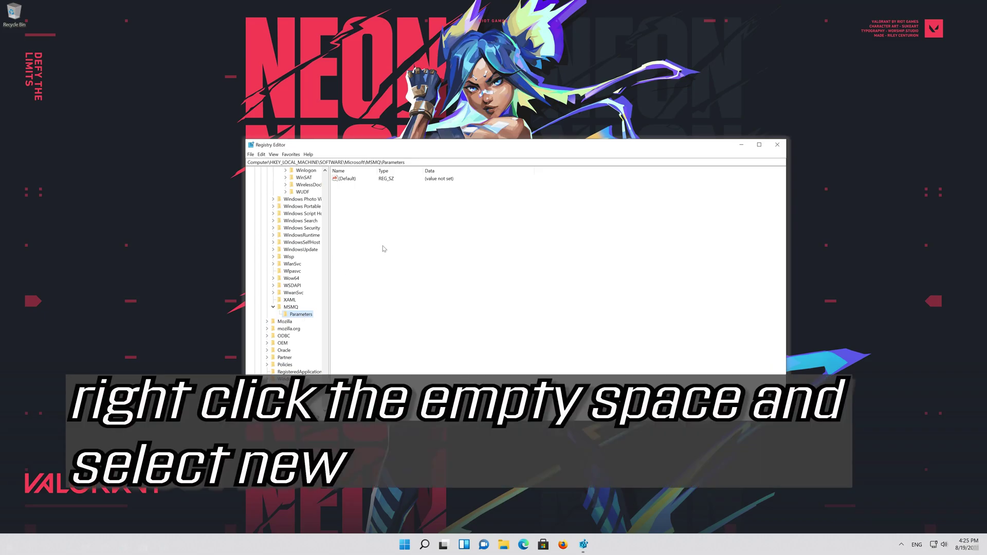
- Add a DWORD (32-bit) value named TCPNoDelay inside MSMQ\Parameters
{"action": "right_click", "coordinate": [403, 207]}
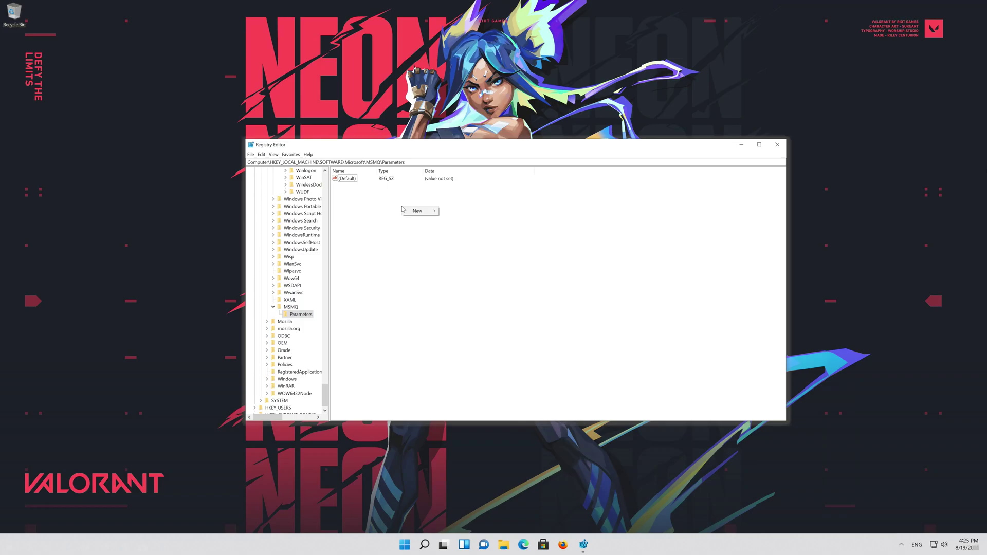
{"action": "mouse_move", "coordinate": [418, 211]}
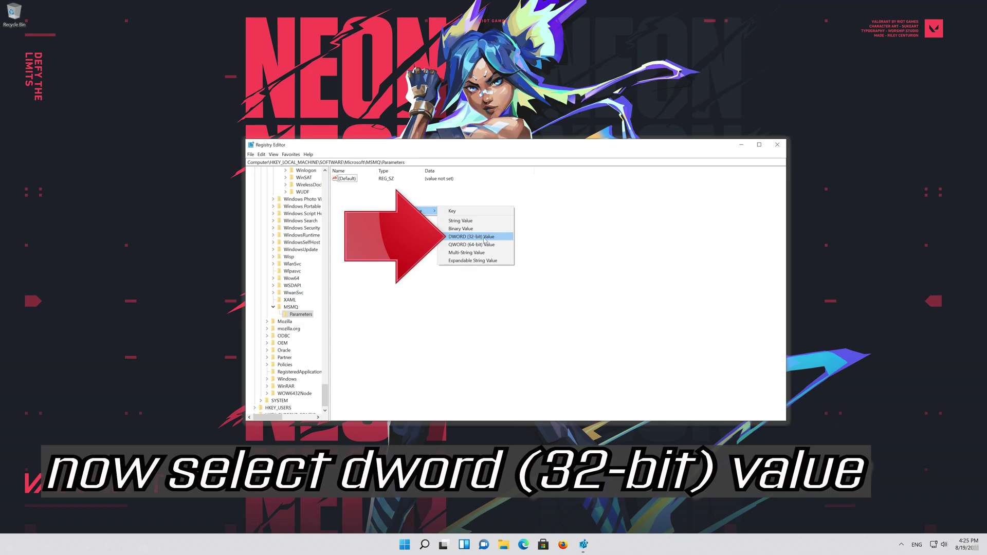
{"action": "left_click", "coordinate": [490, 237]}
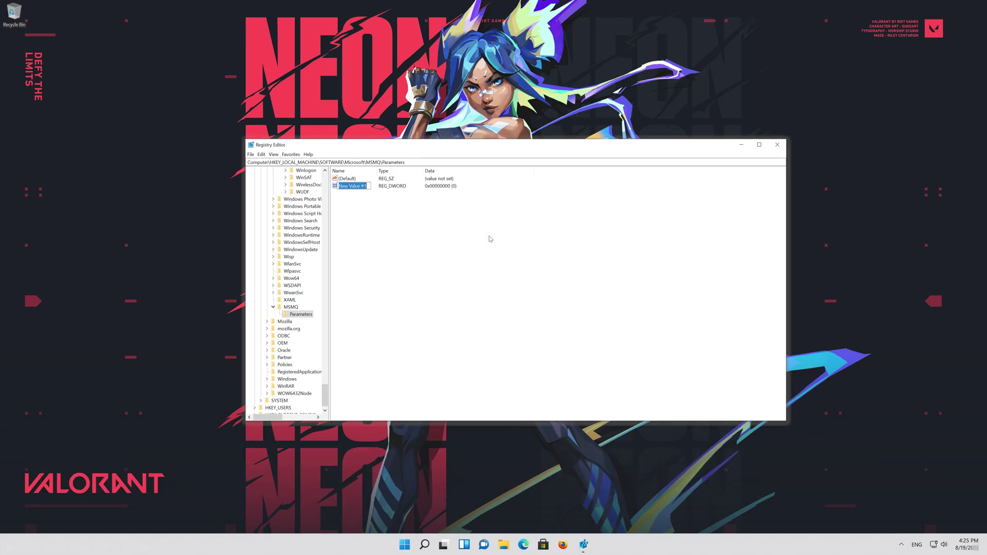
{"action": "type", "text": "TC"}
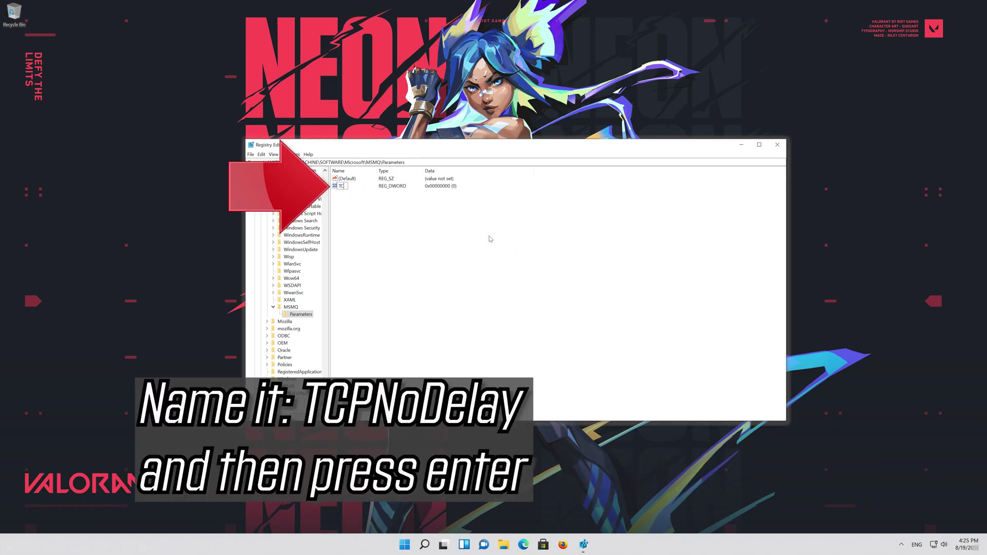
{"action": "type", "text": "PNoDelay"}
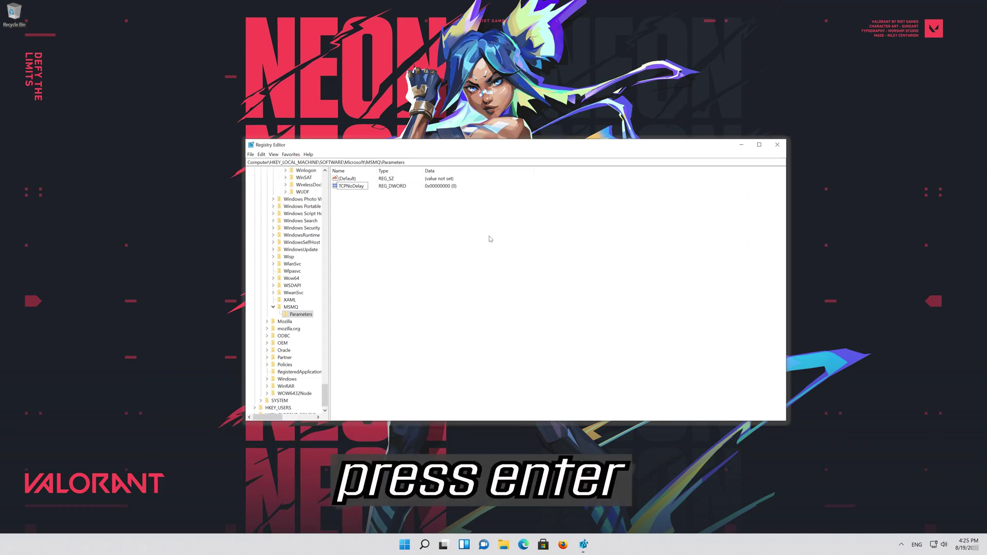
{"action": "key", "text": "Return"}
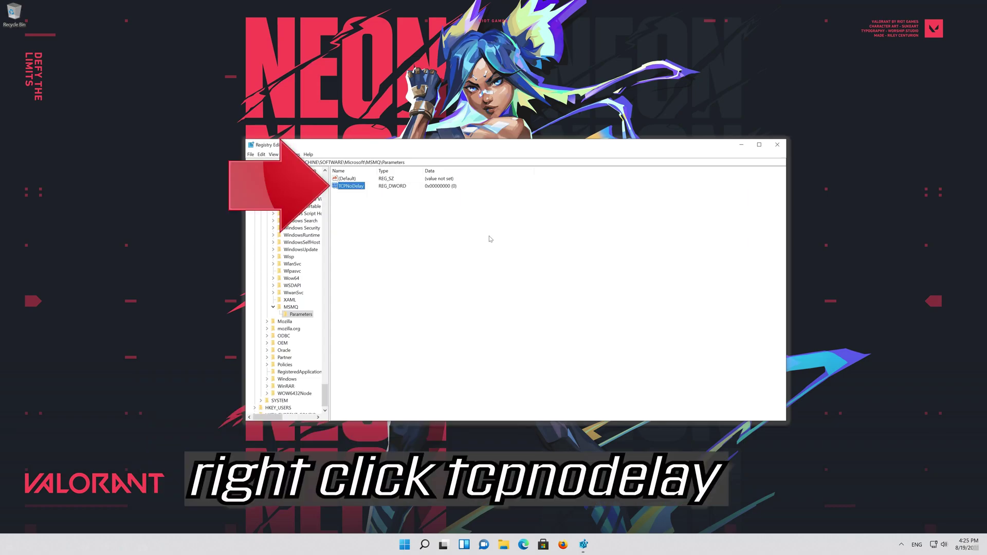
{"action": "right_click", "coordinate": [355, 186]}
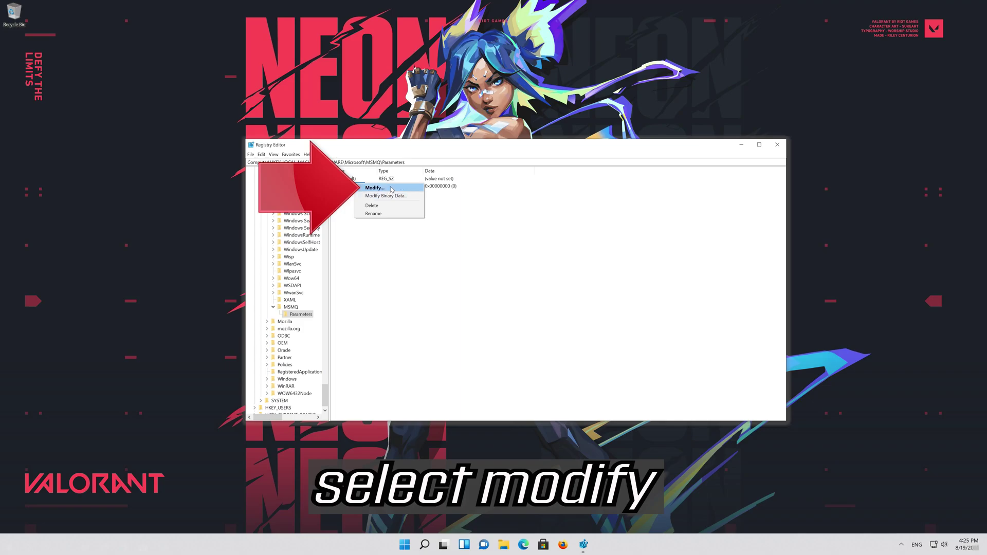
- Set TCPNoDelay under MSMQ\Parameters to value data 1
{"action": "left_click", "coordinate": [374, 188]}
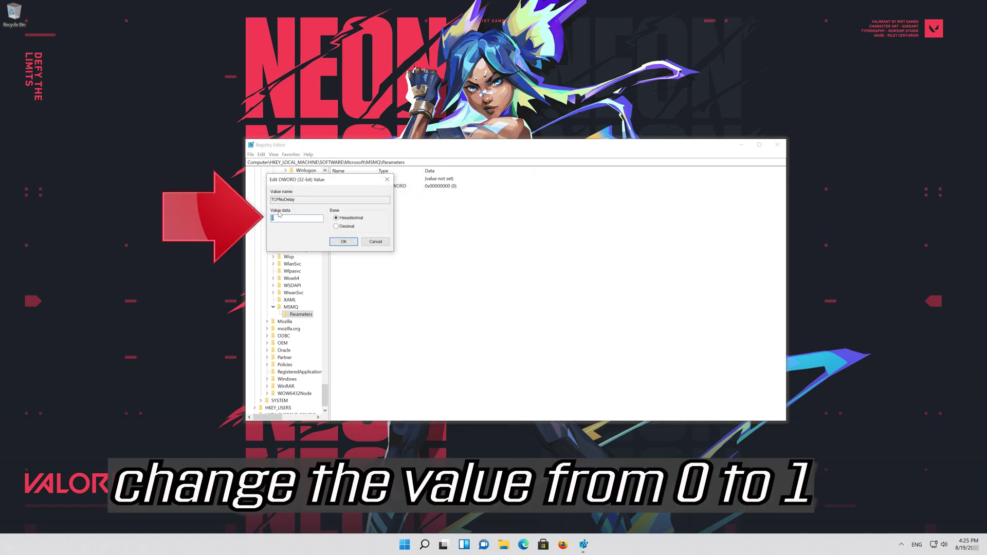
{"action": "type", "text": "1"}
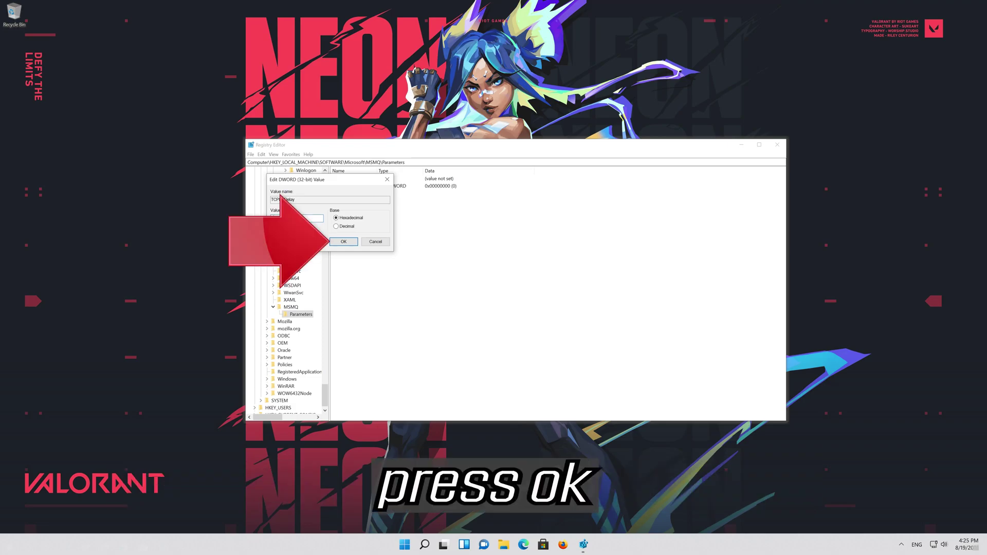
{"action": "left_click", "coordinate": [343, 241]}
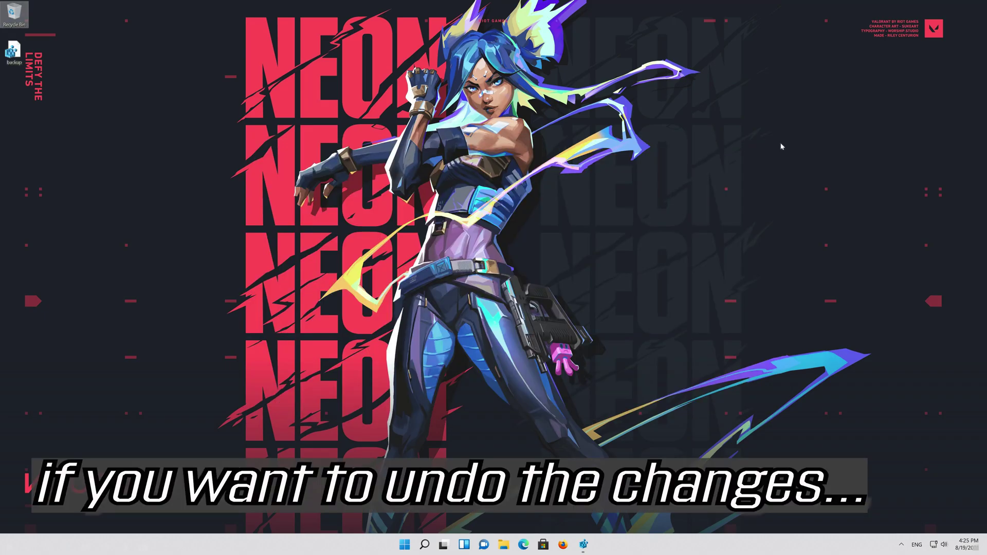
- Merge backup.reg into the registry, approving both prompts, then open the Start power options
{"action": "double_click", "coordinate": [13, 54]}
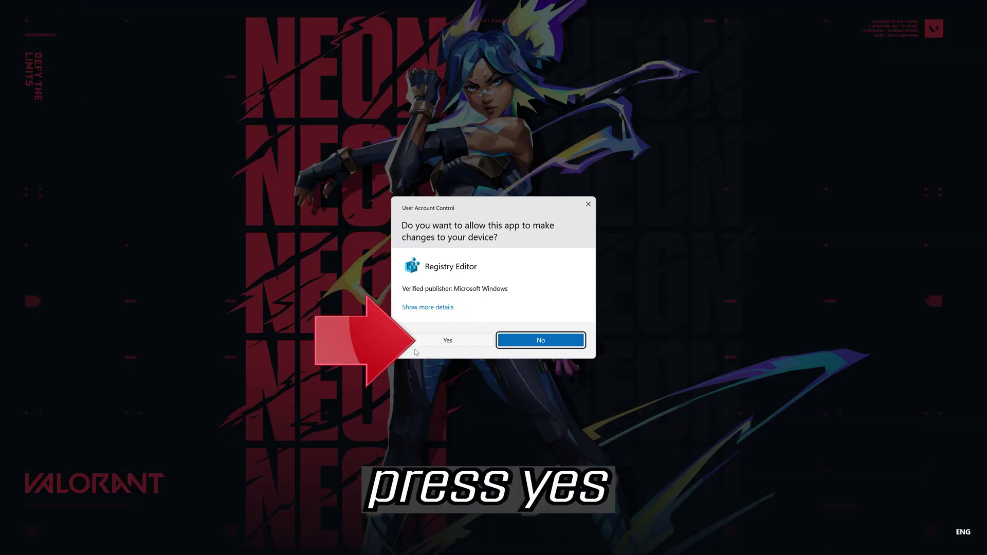
{"action": "left_click", "coordinate": [445, 341]}
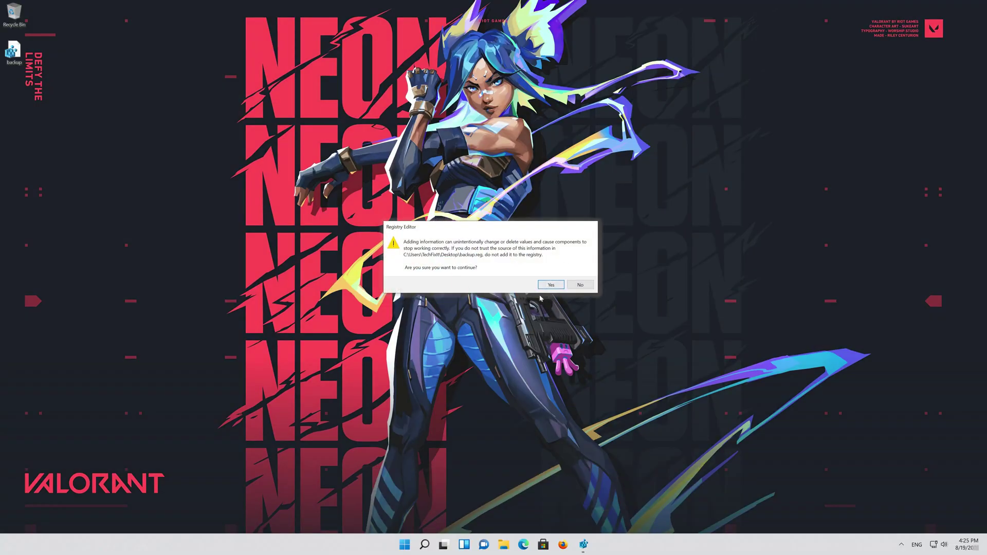
{"action": "left_click", "coordinate": [551, 285]}
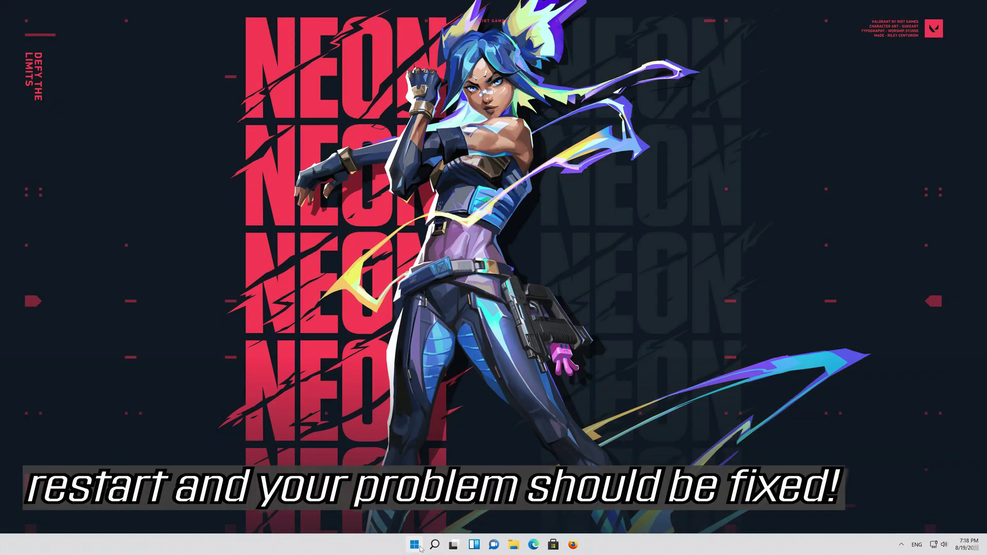
{"action": "left_click", "coordinate": [421, 548]}
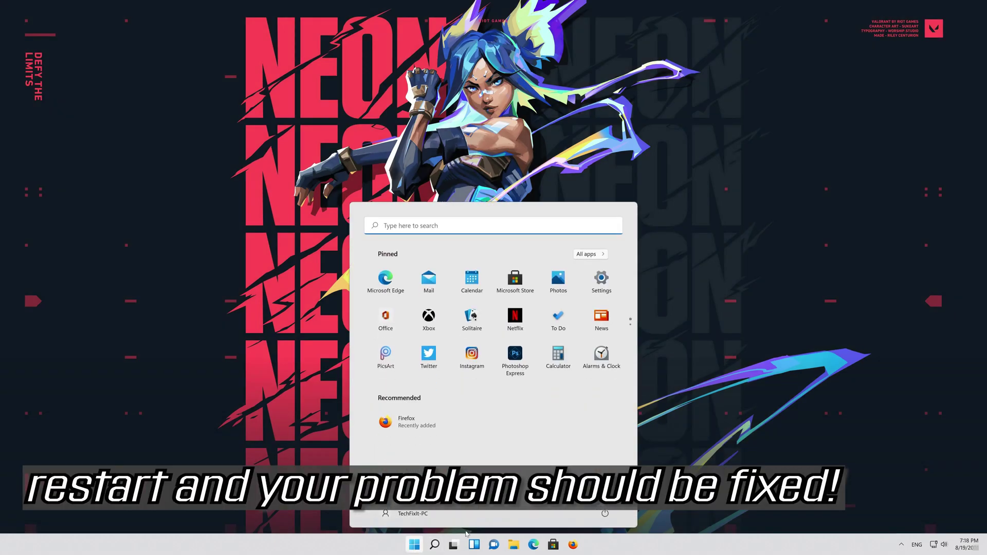